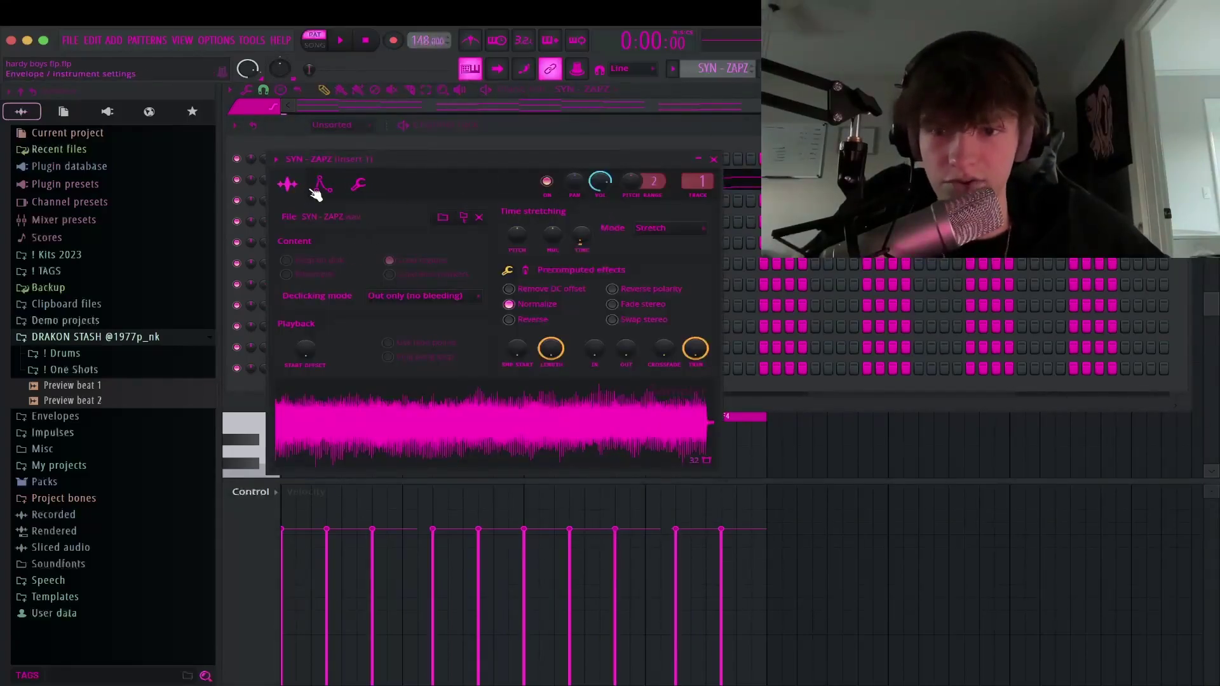
Review the volume envelope and sample settings of the SYN - ZAPZ channel, and close its window
click(318, 189)
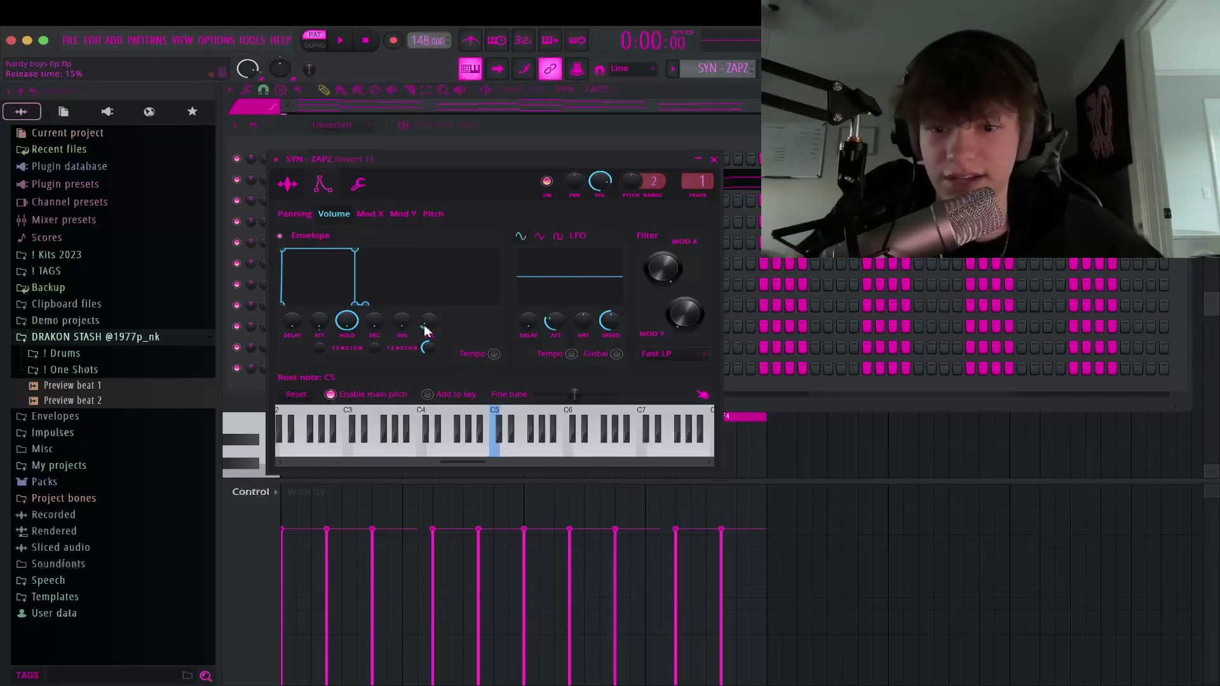
click(288, 183)
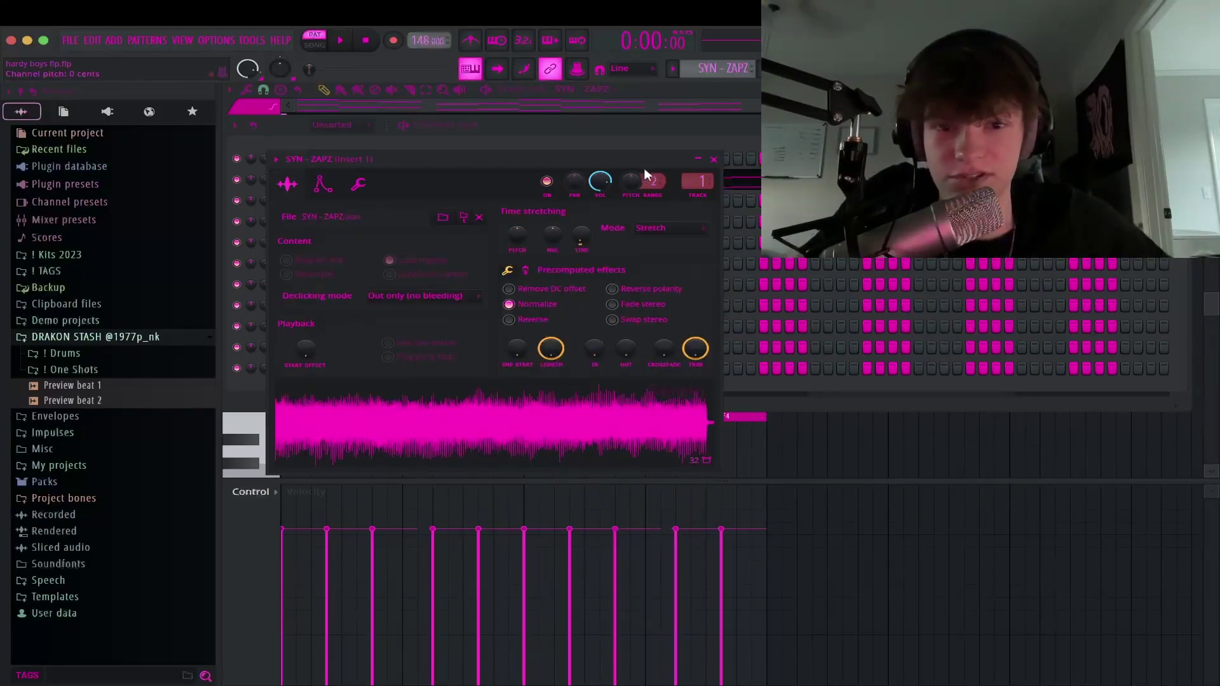
click(714, 159)
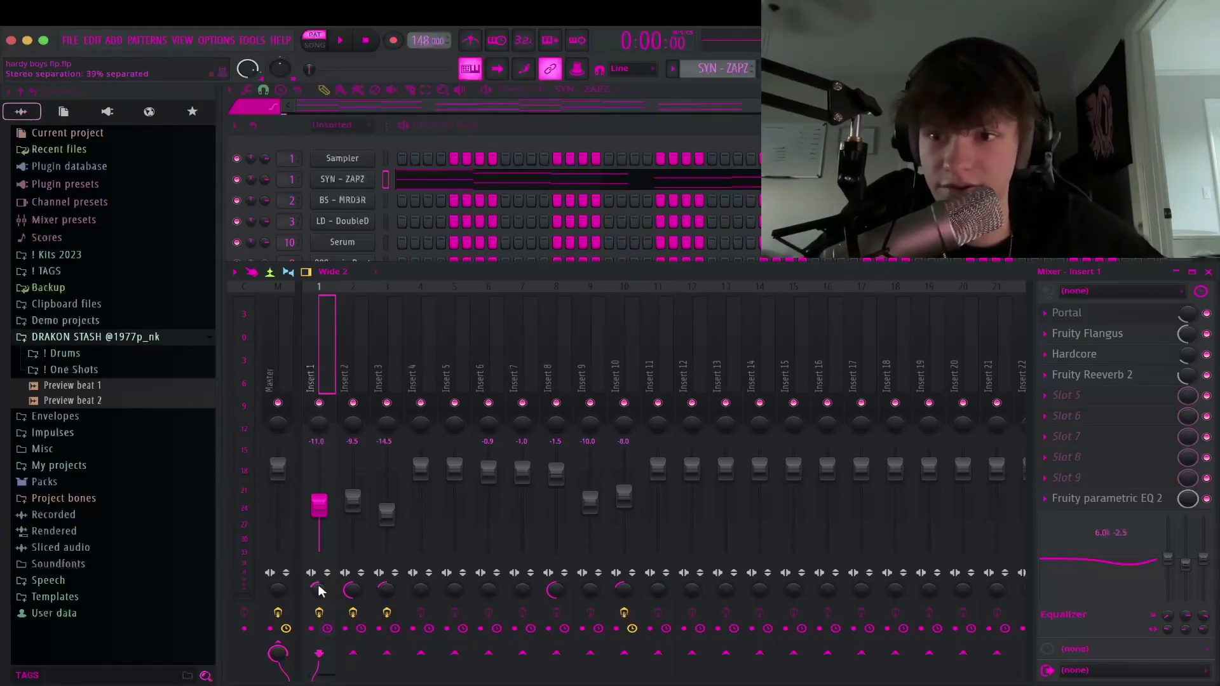
Browse the preset banks of the Portal effect on Insert 1 and check the insert's Fruity Flangus settings
click(1102, 313)
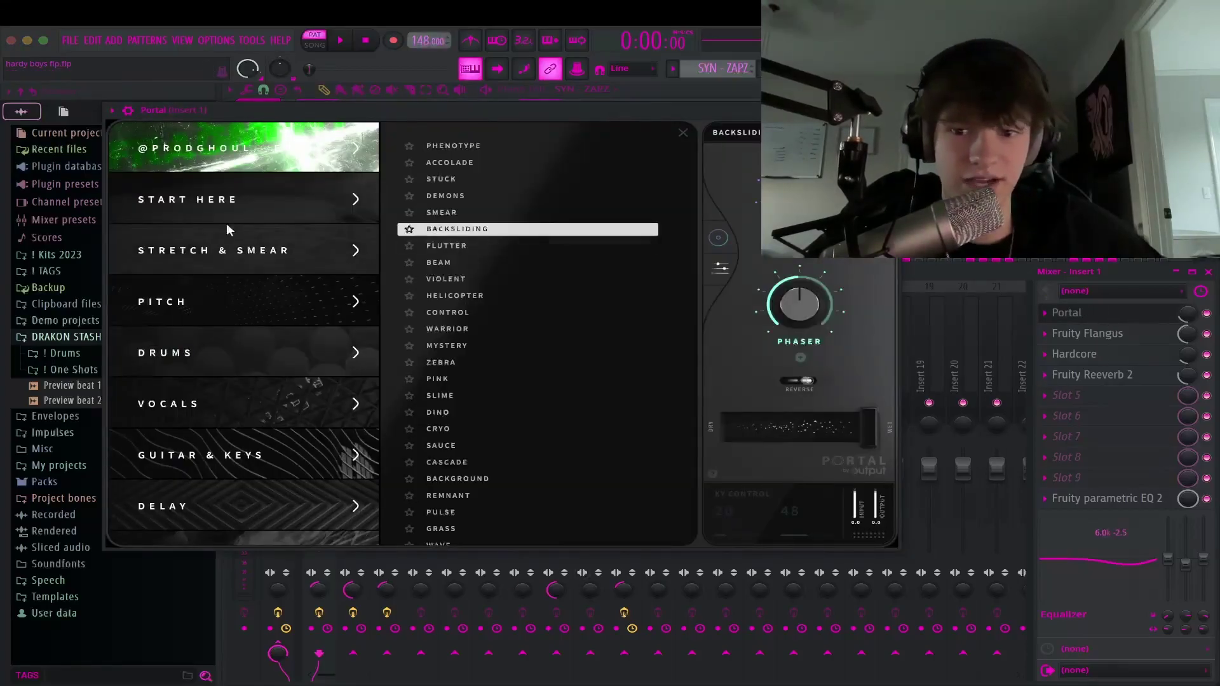
scroll(315, 377, down, 5)
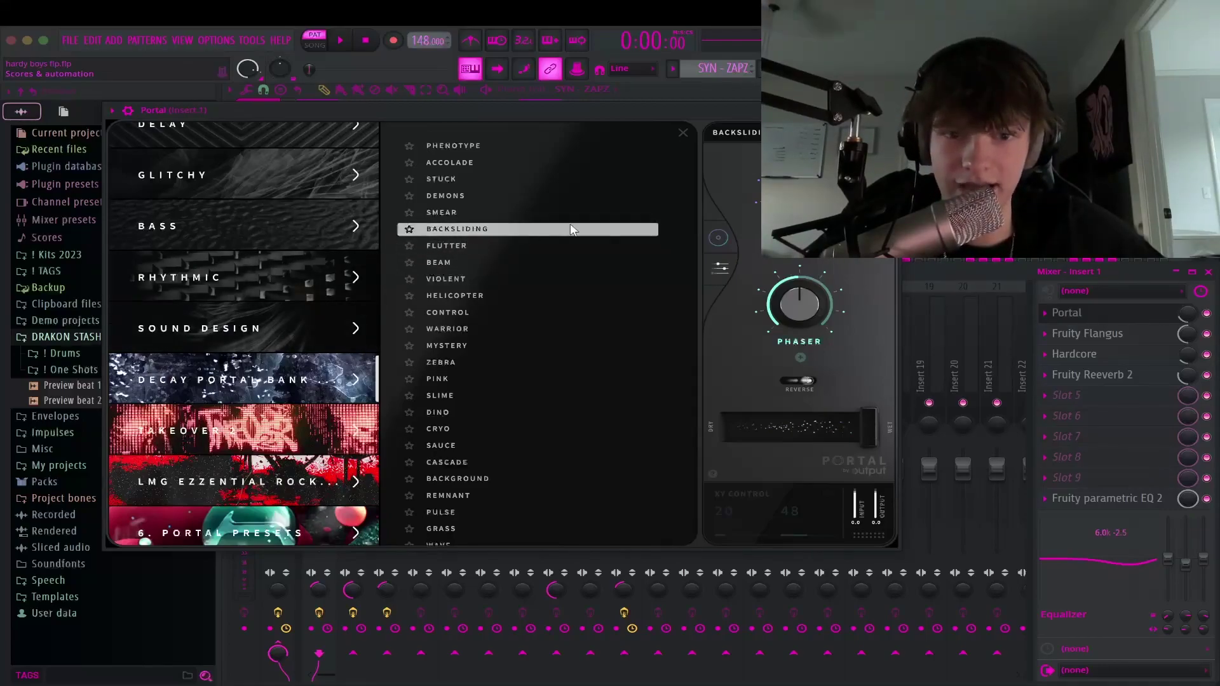
click(684, 133)
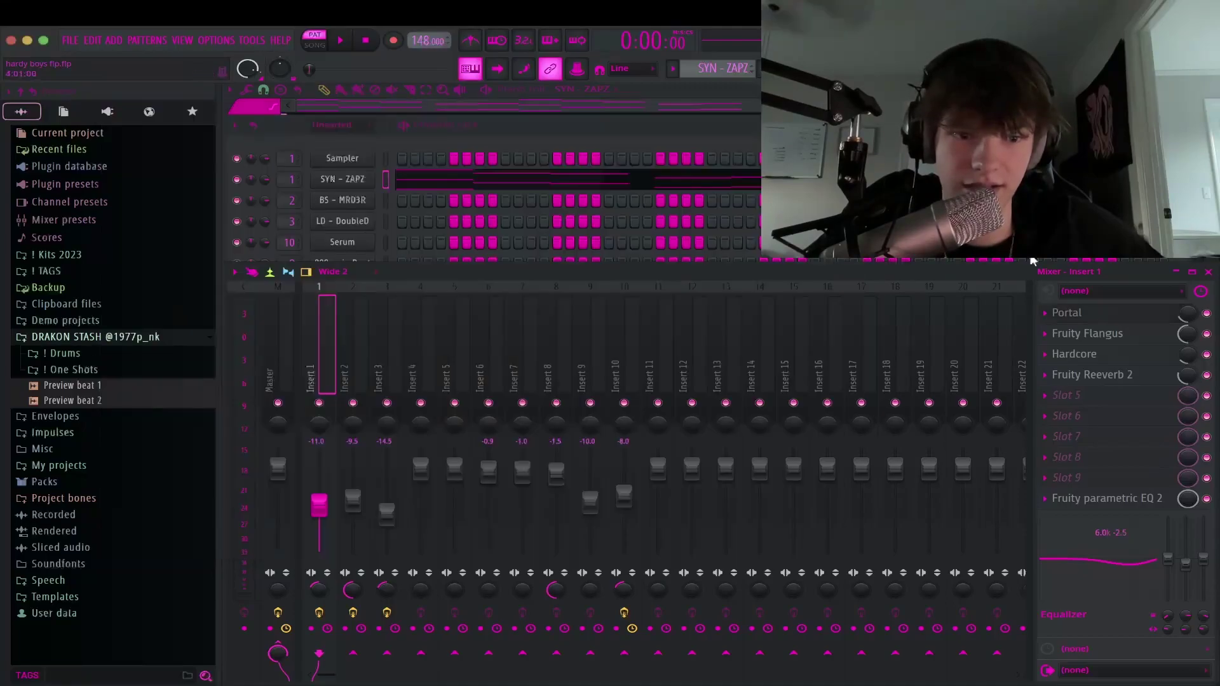
click(1092, 334)
click(620, 214)
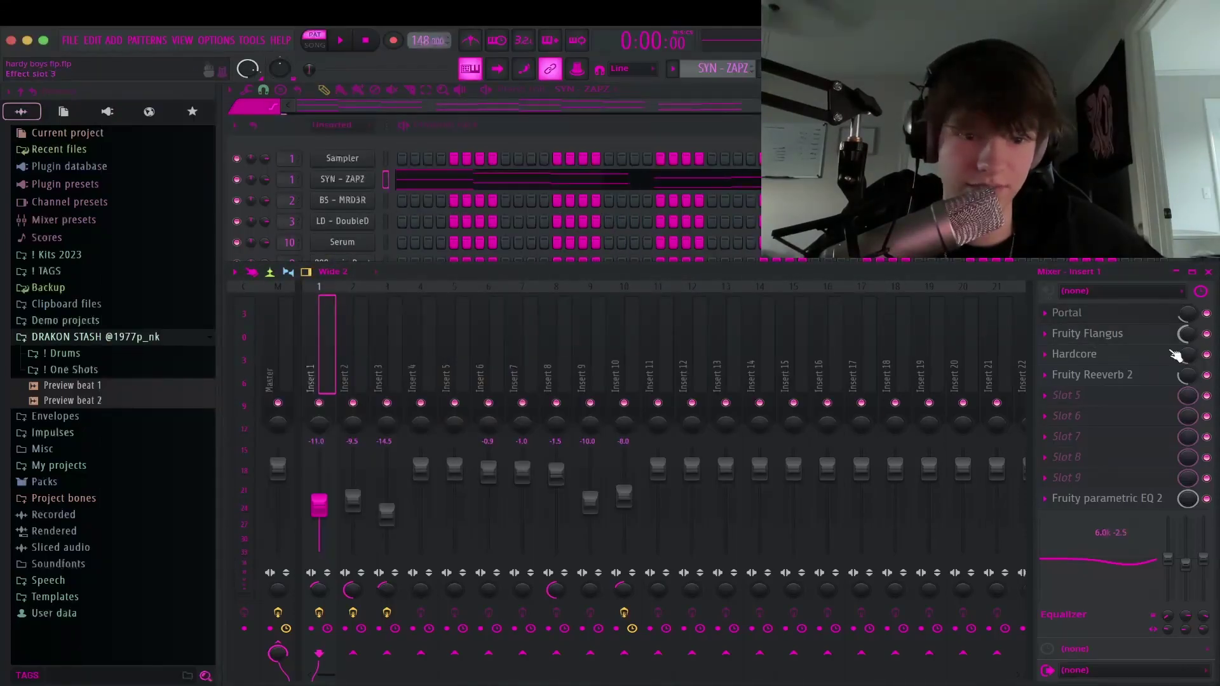
Examine the Hardcore, Fruity Reeverb 2 and Fruity Parametric EQ 2 settings on Insert 1
click(1109, 354)
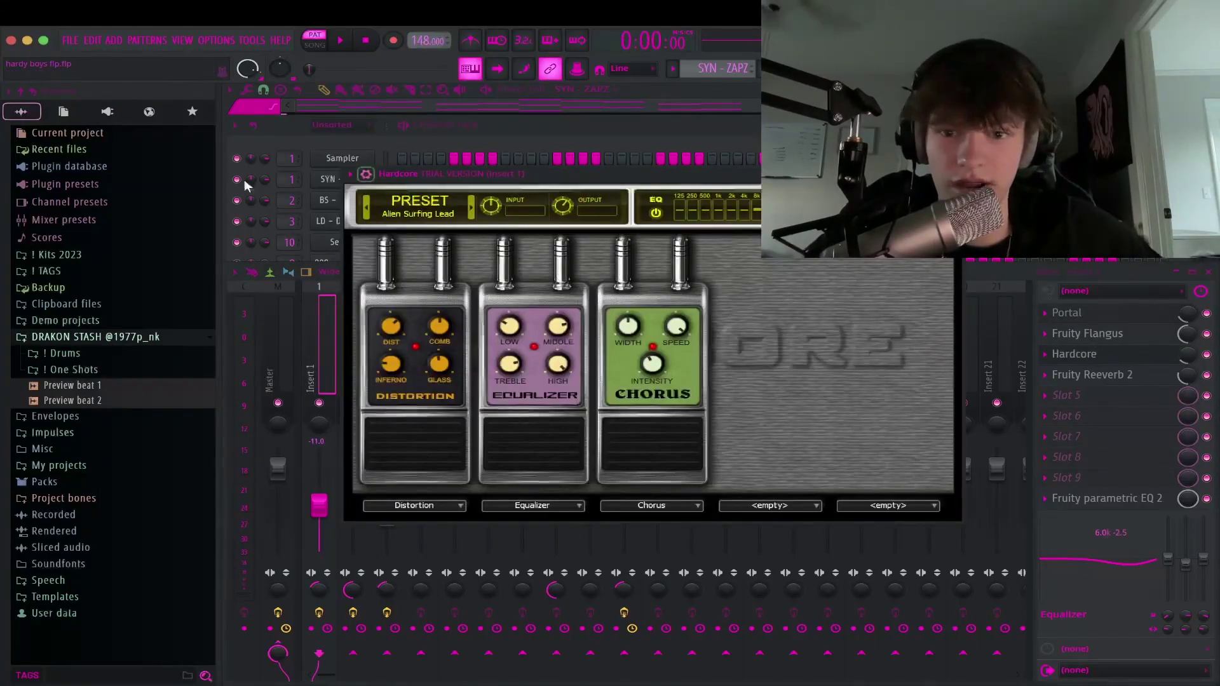
click(955, 173)
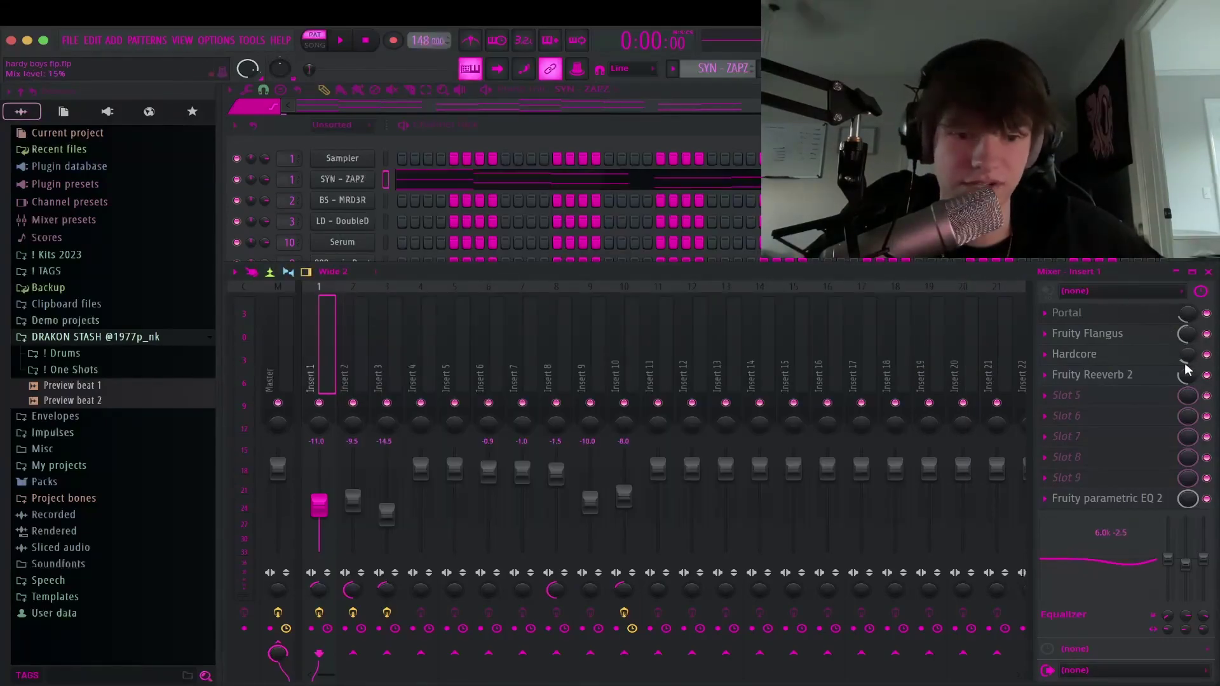
click(1106, 376)
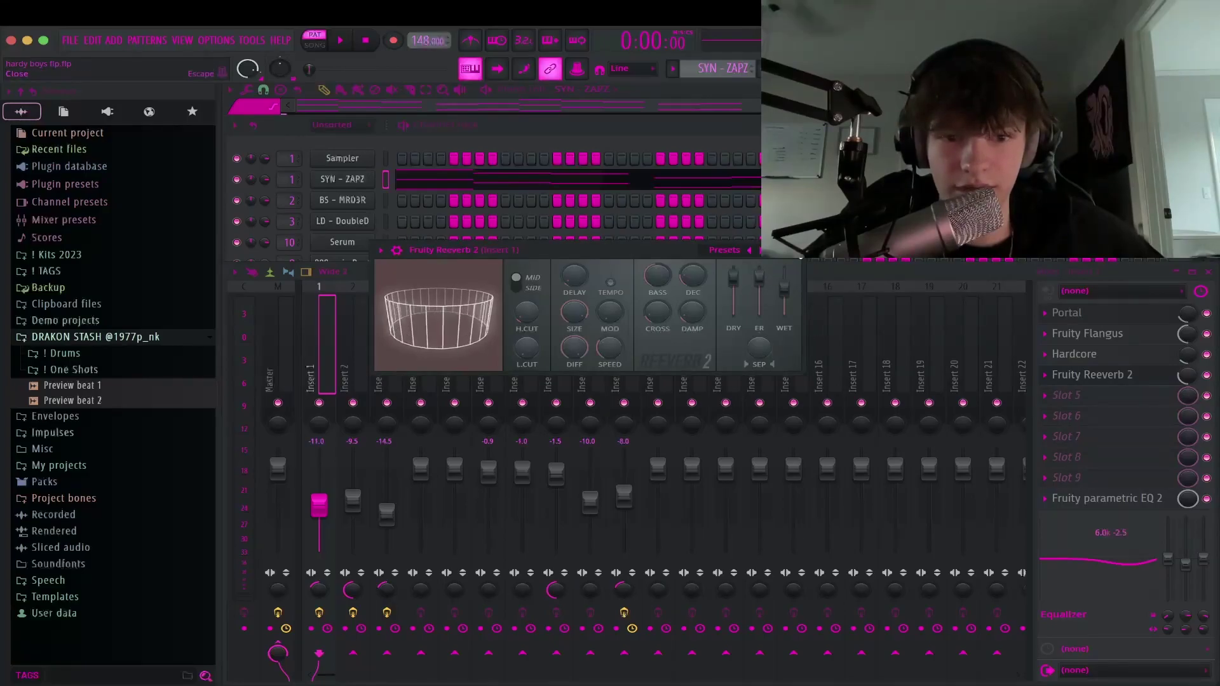
click(800, 250)
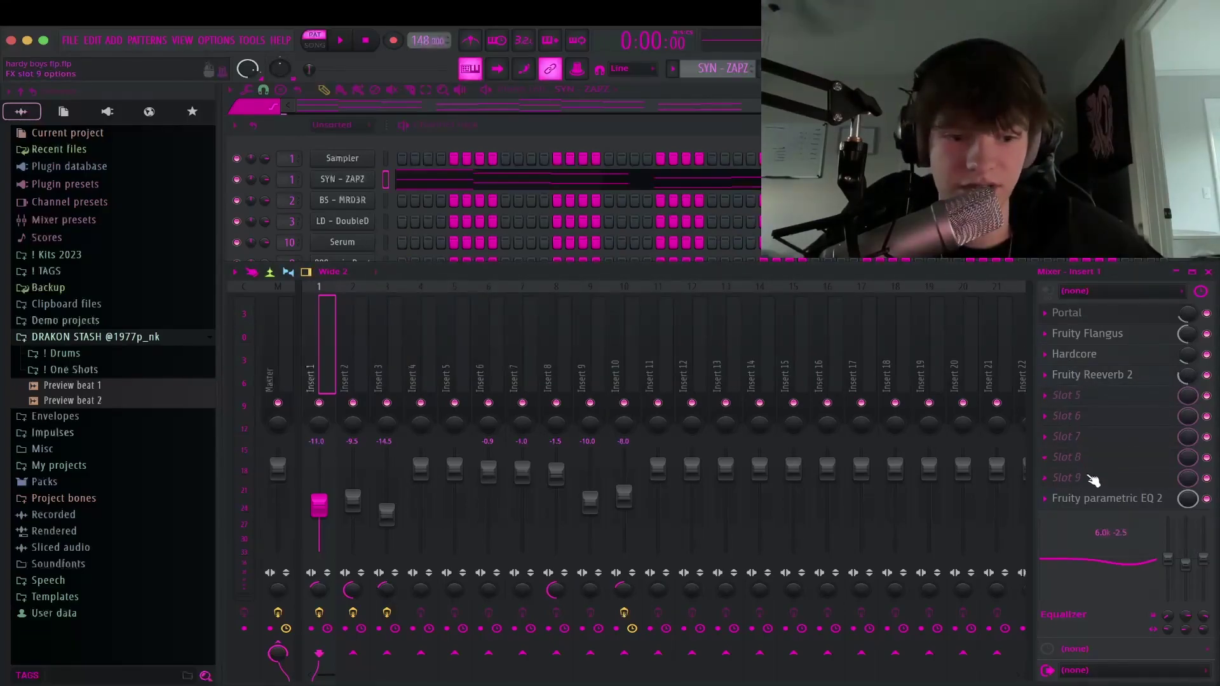
click(1091, 502)
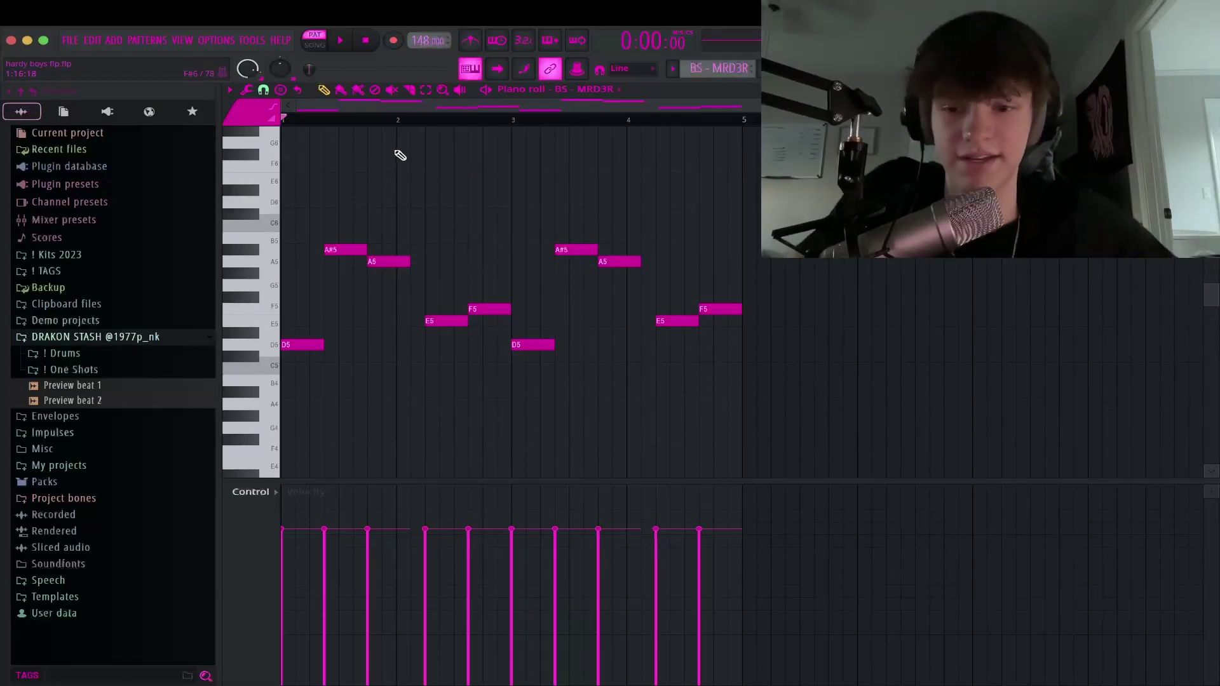
Expand the ! One Shots folder in the browser and play back the BS - MRD3R melody in the piano roll
scroll(363, 119, up, 2)
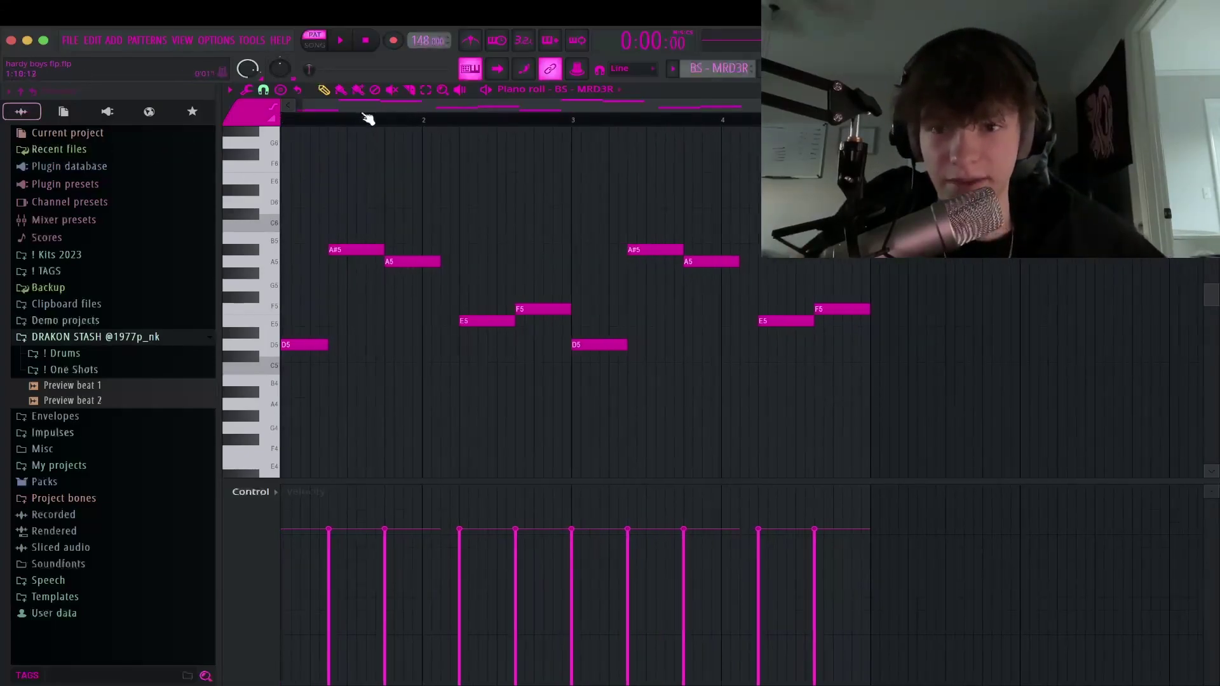
click(75, 368)
key(space)
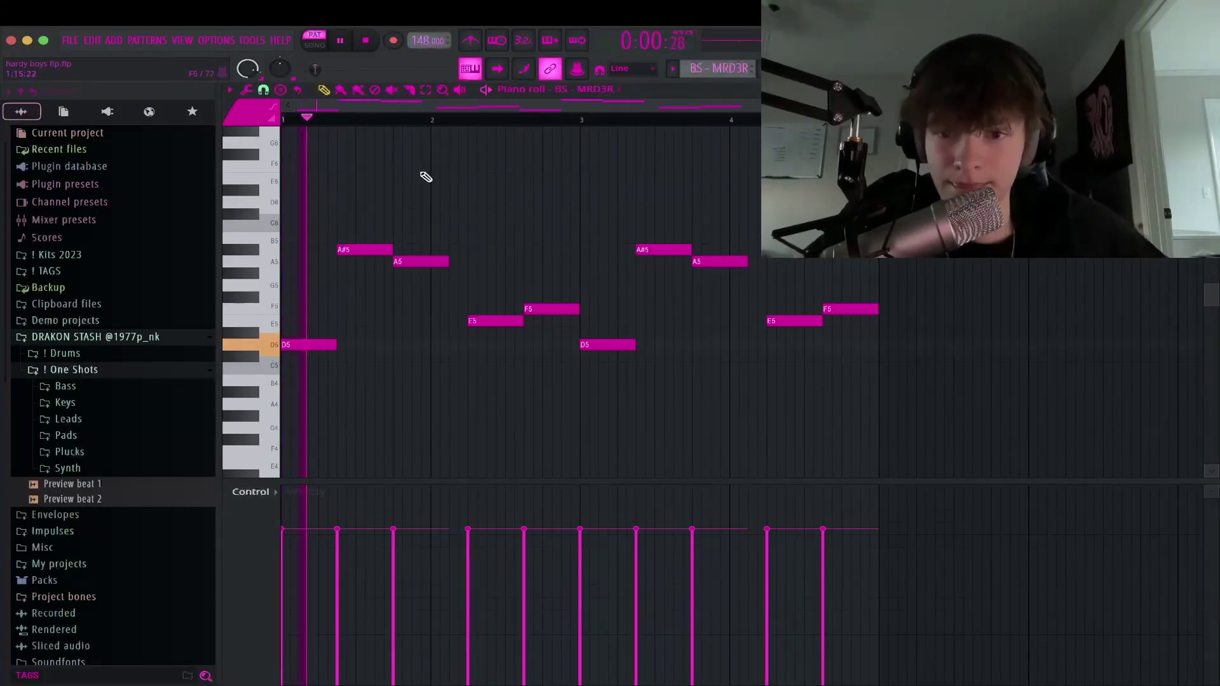
scroll(385, 188, up, 2)
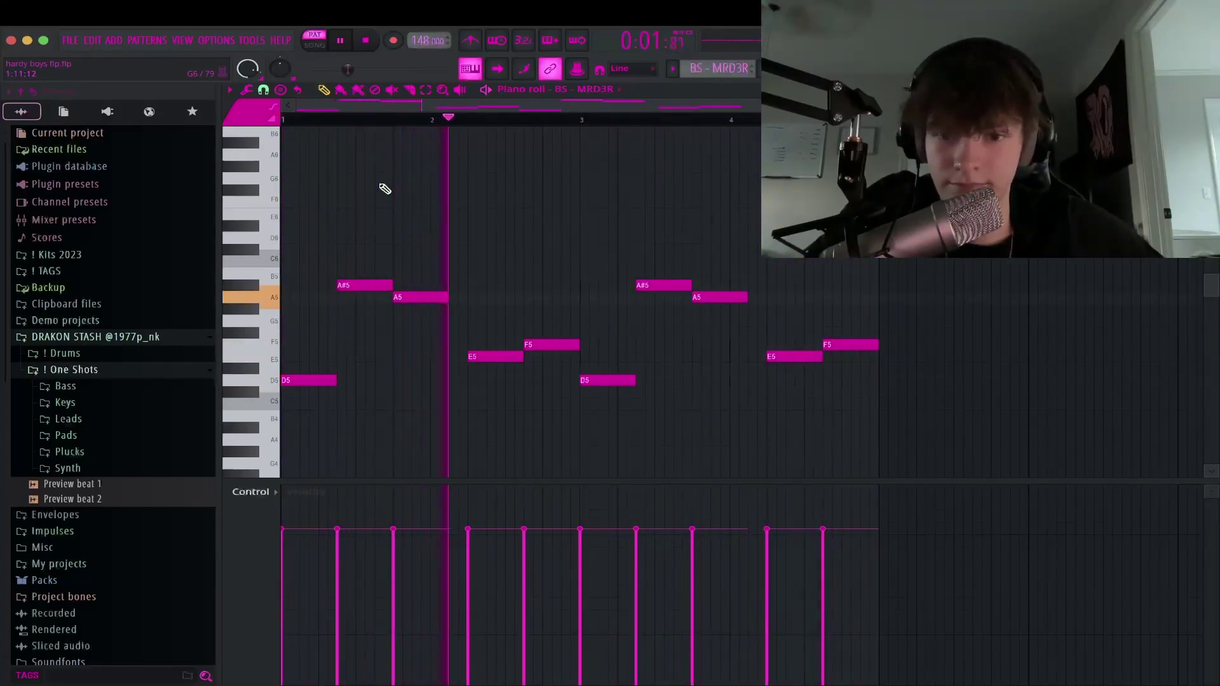
key(space)
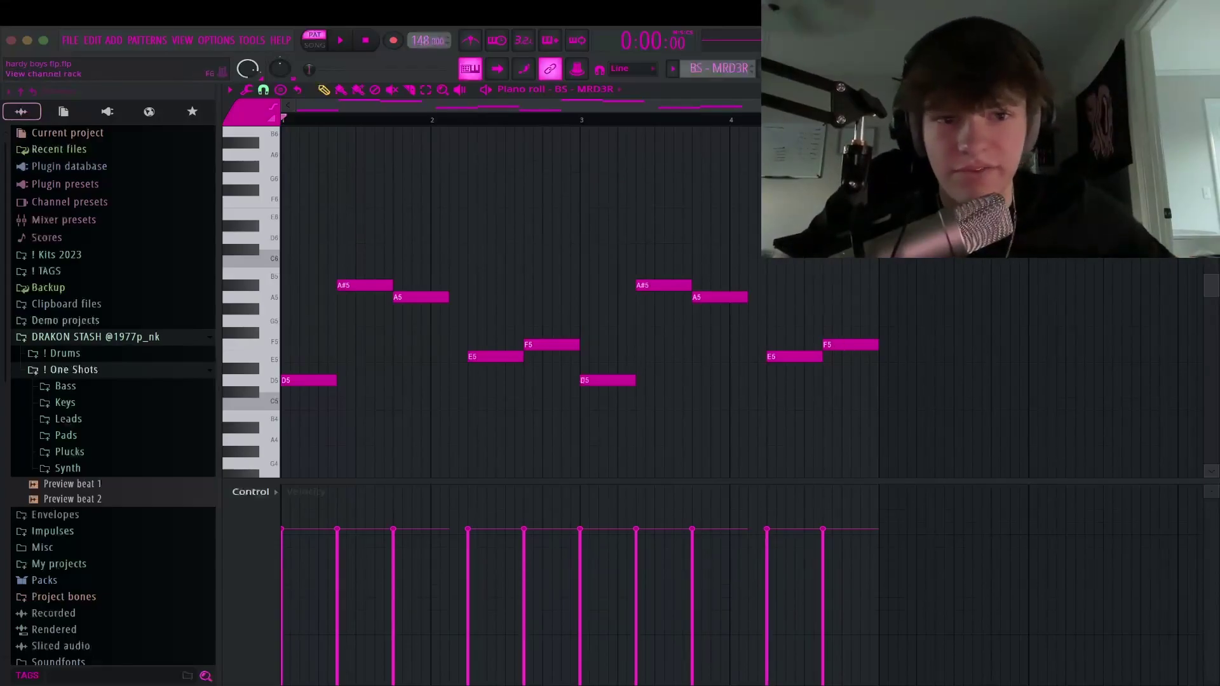
Review the BS - MRD3R channel's sample settings and volume envelope, plus the Fruity Parametric EQ 2 on Insert 2
key(F6)
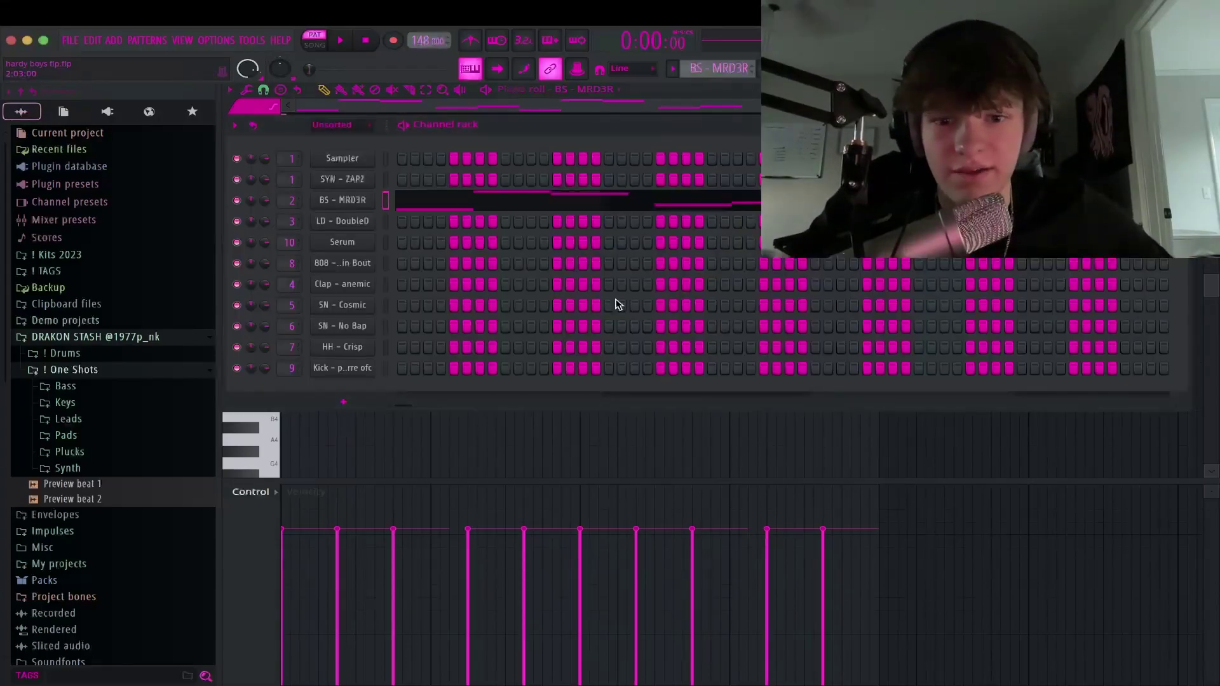
click(342, 205)
click(309, 203)
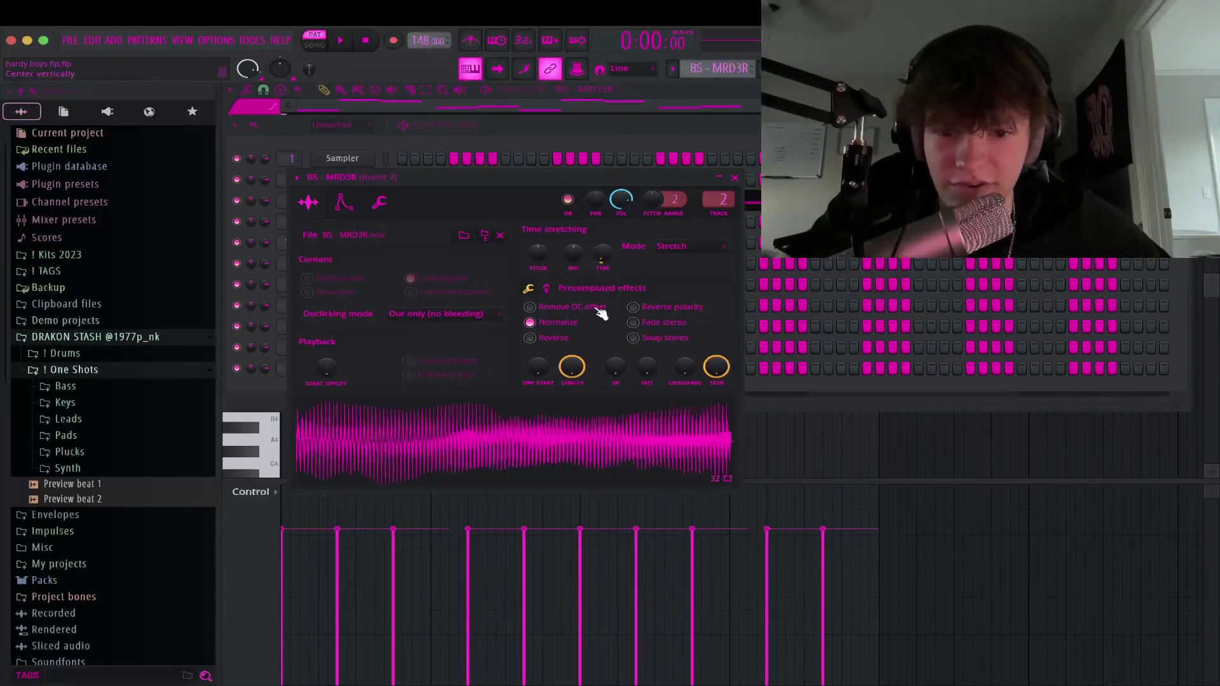
click(343, 203)
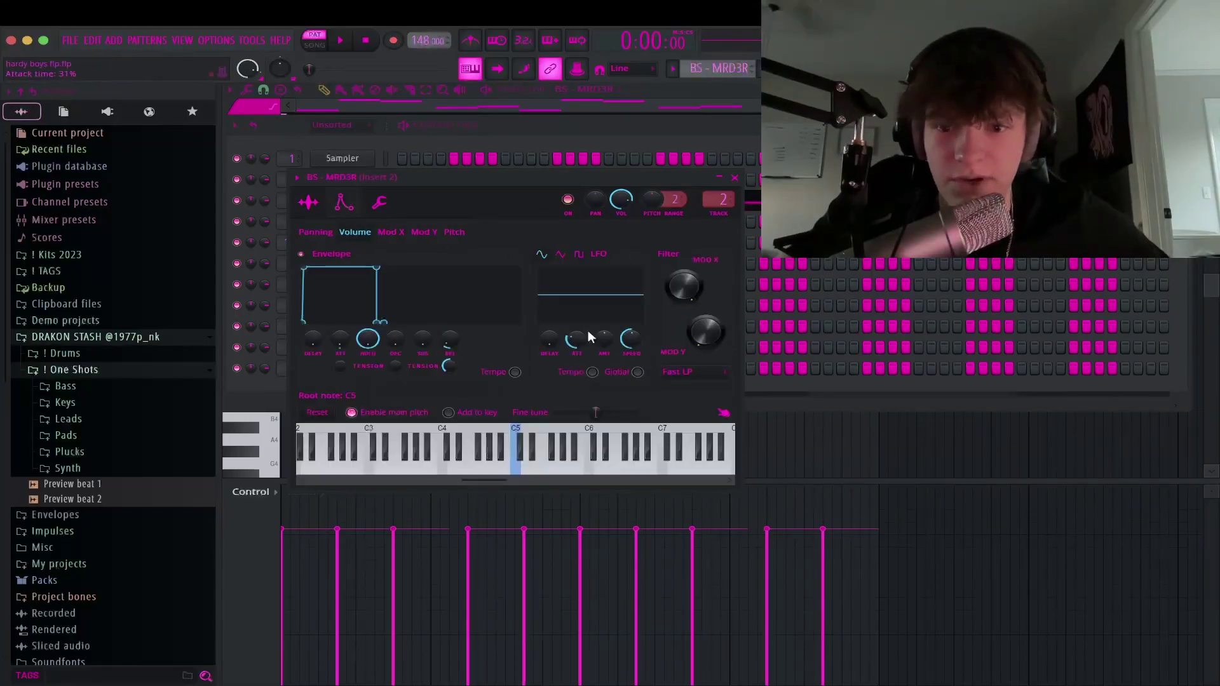
click(734, 178)
key(F9)
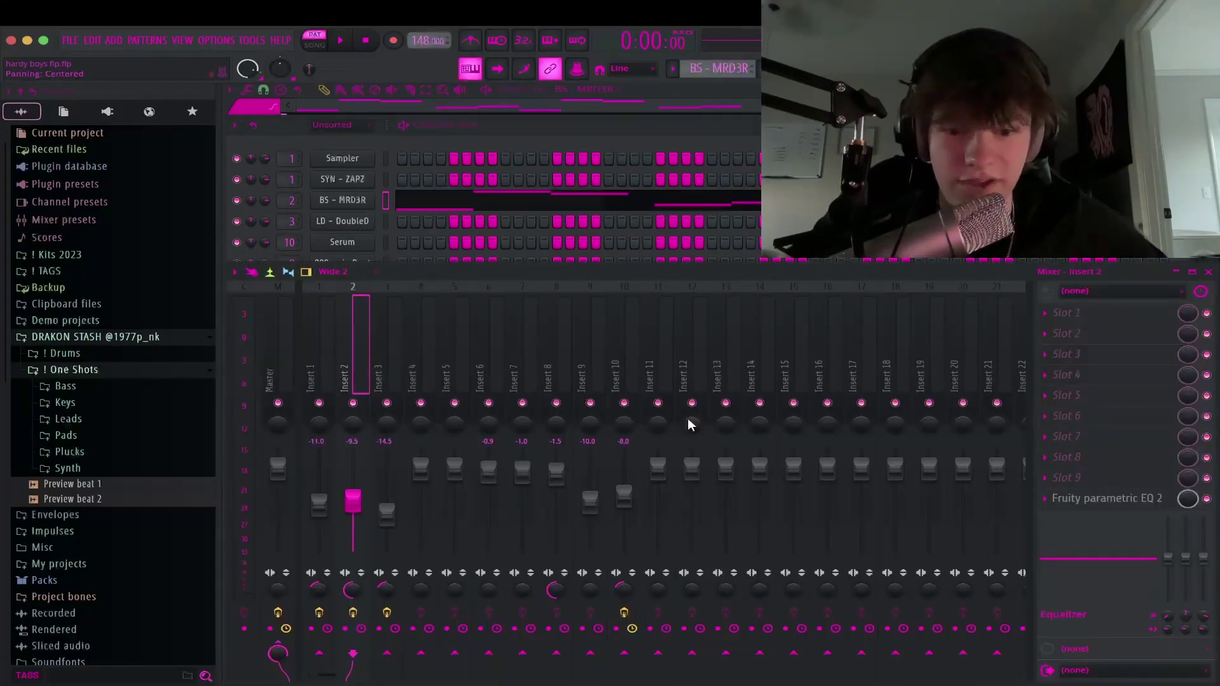
click(1094, 499)
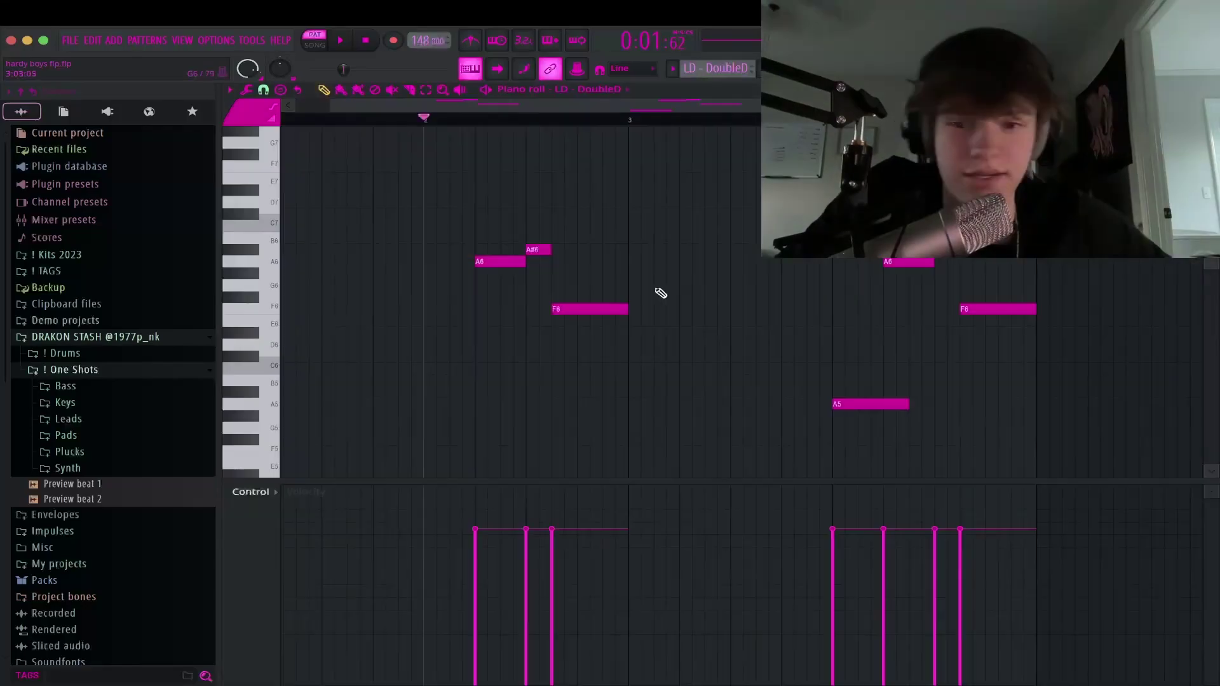
Play back the LD - DoubleD melody in the piano roll from bar 2, and stop playback
scroll(504, 250, up, 1)
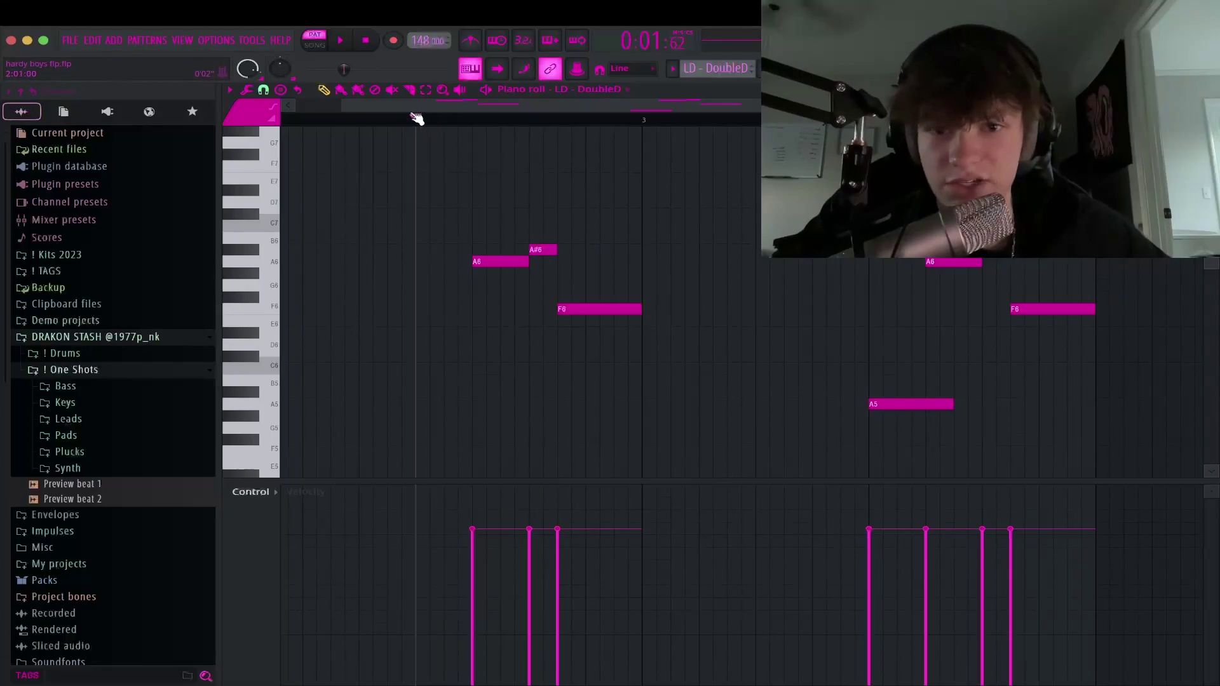
scroll(537, 165, down, 1)
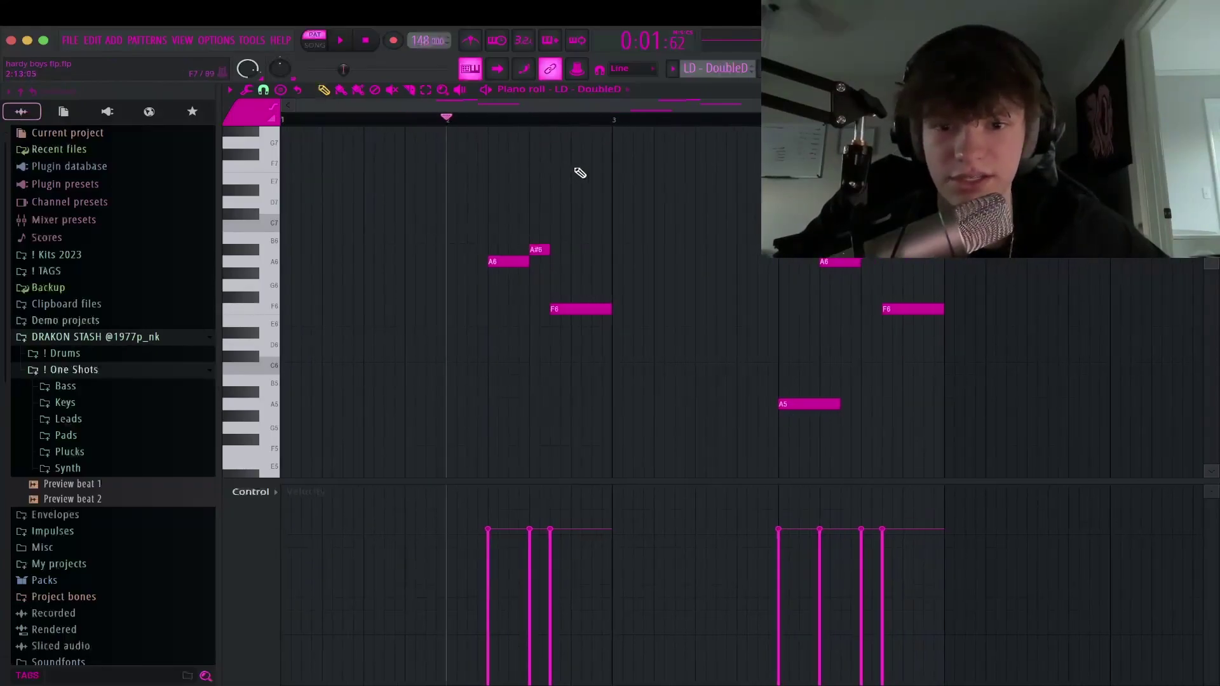
key(space)
scroll(501, 136, down, 1)
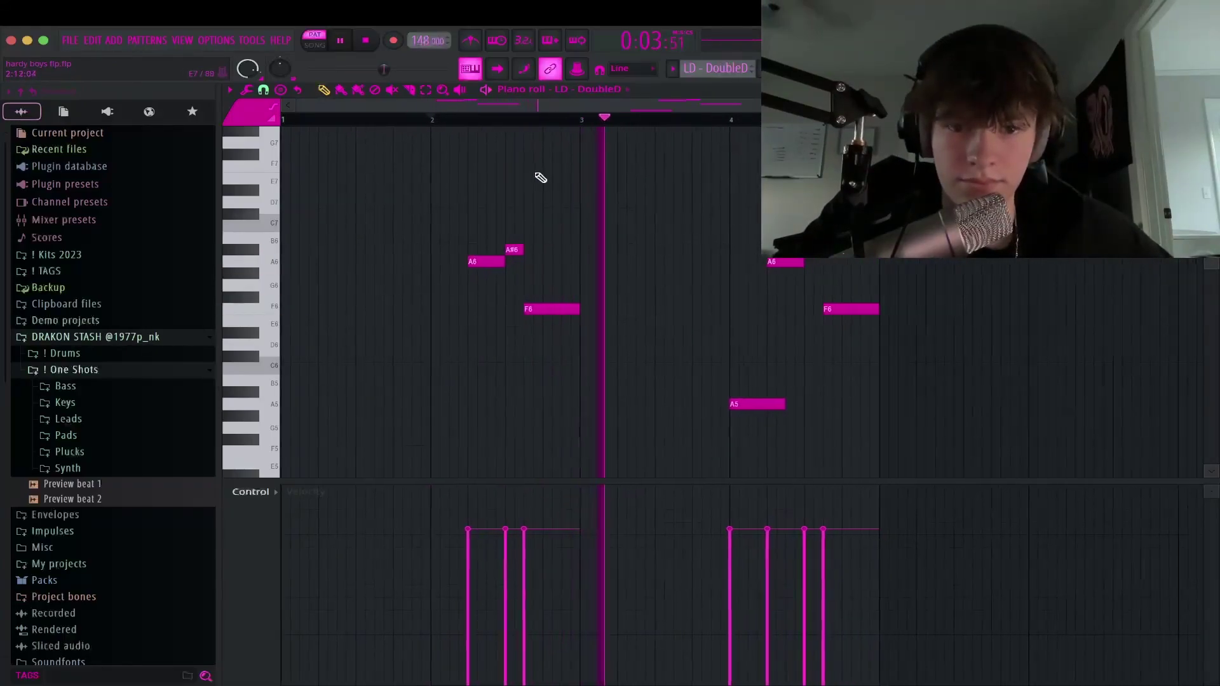
scroll(514, 178, down, 1)
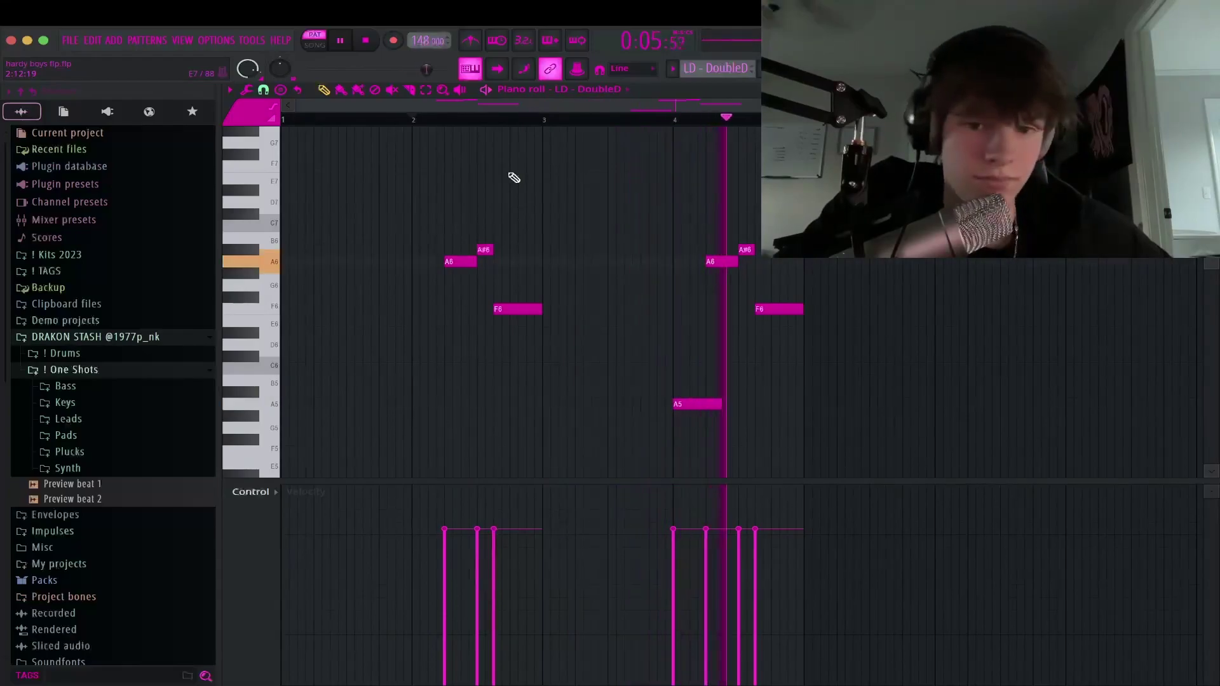
key(space)
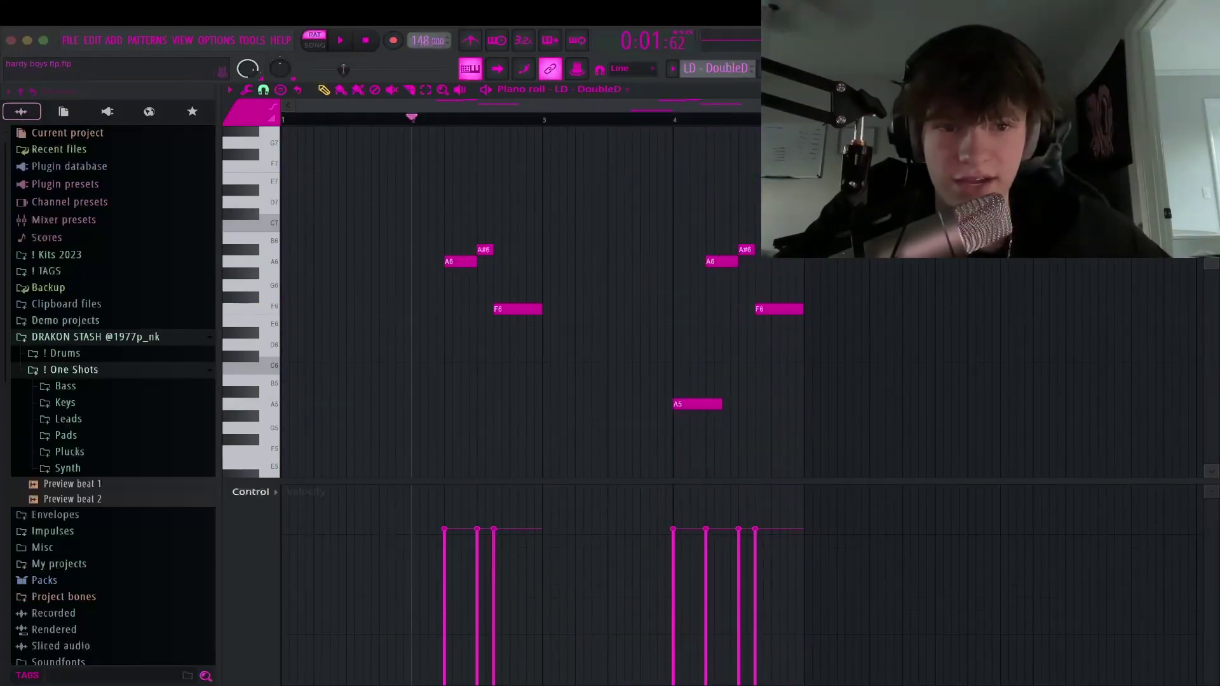
Review the LD - DoubleD channel's sample settings, volume envelope and polyphony options, and close its window
key(F7)
key(F6)
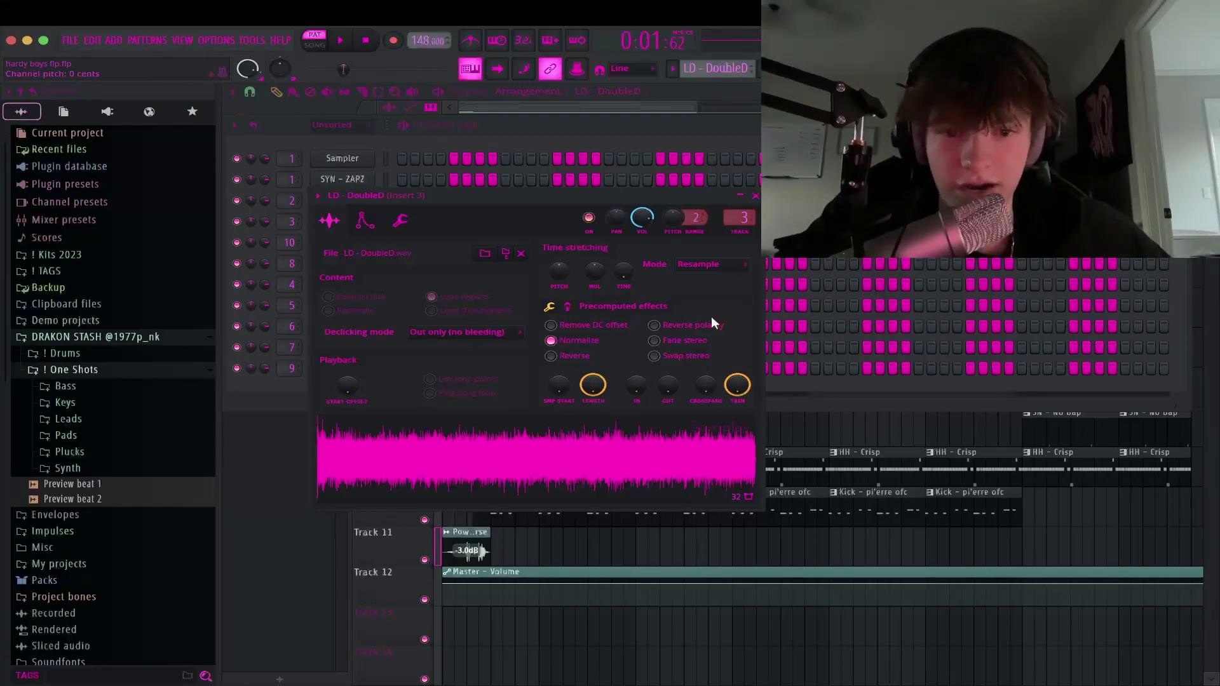
click(364, 221)
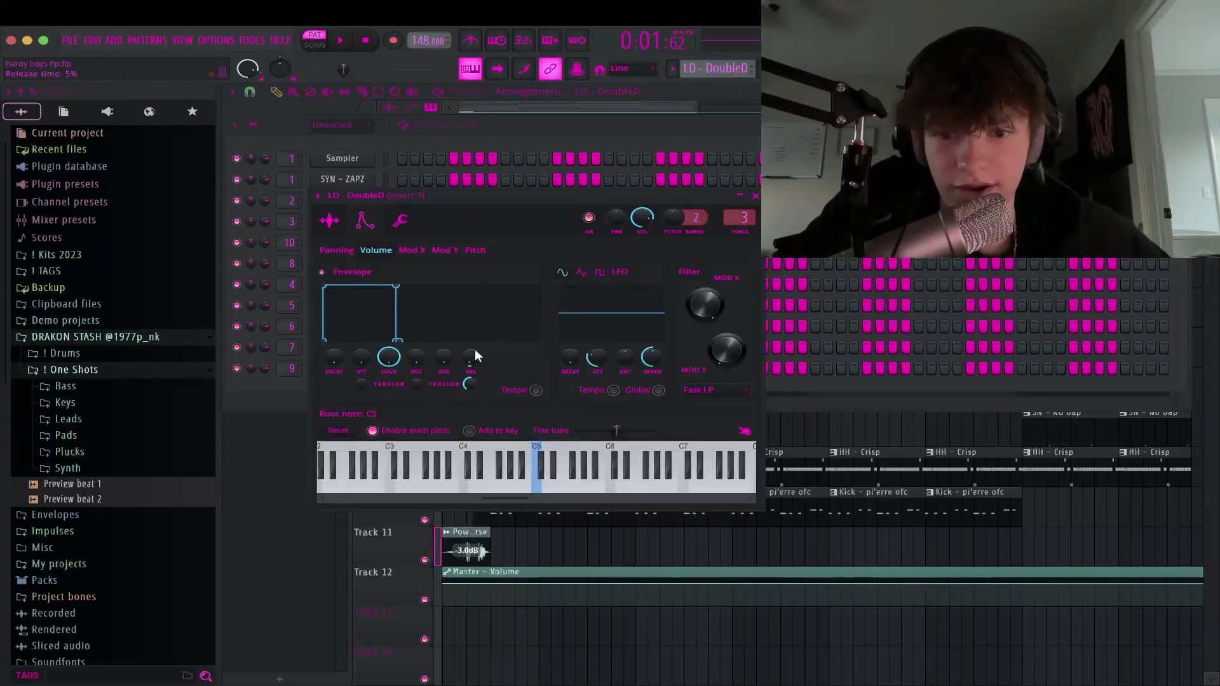
click(326, 223)
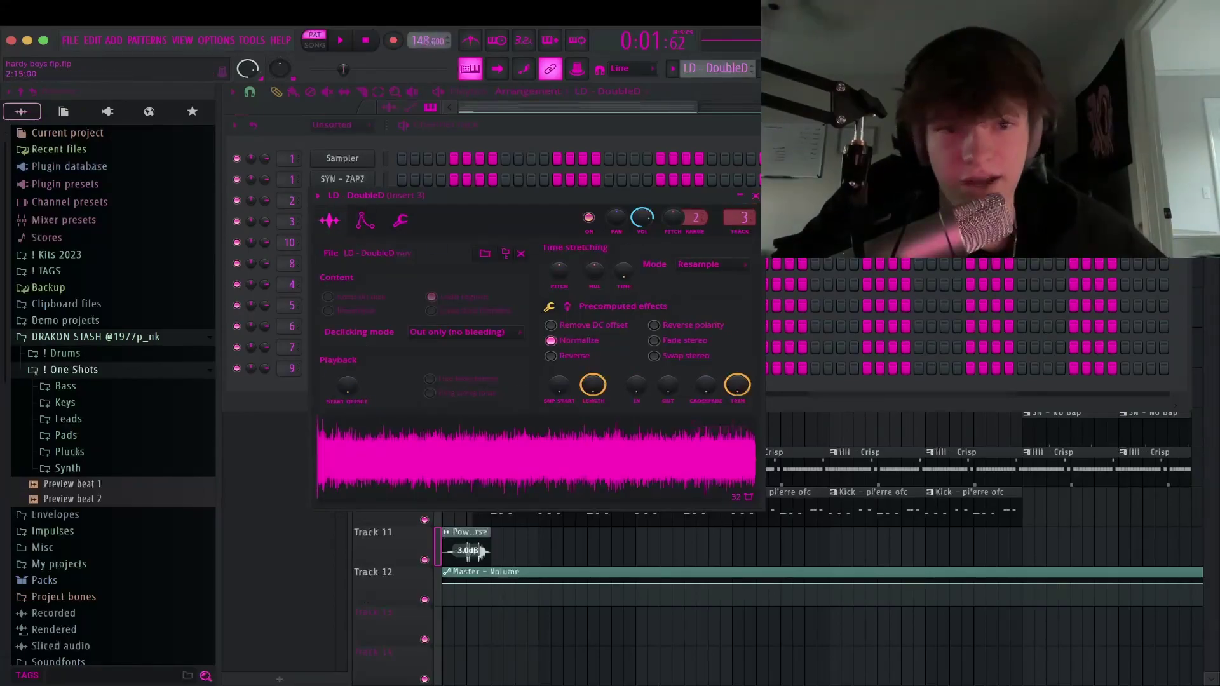
click(402, 221)
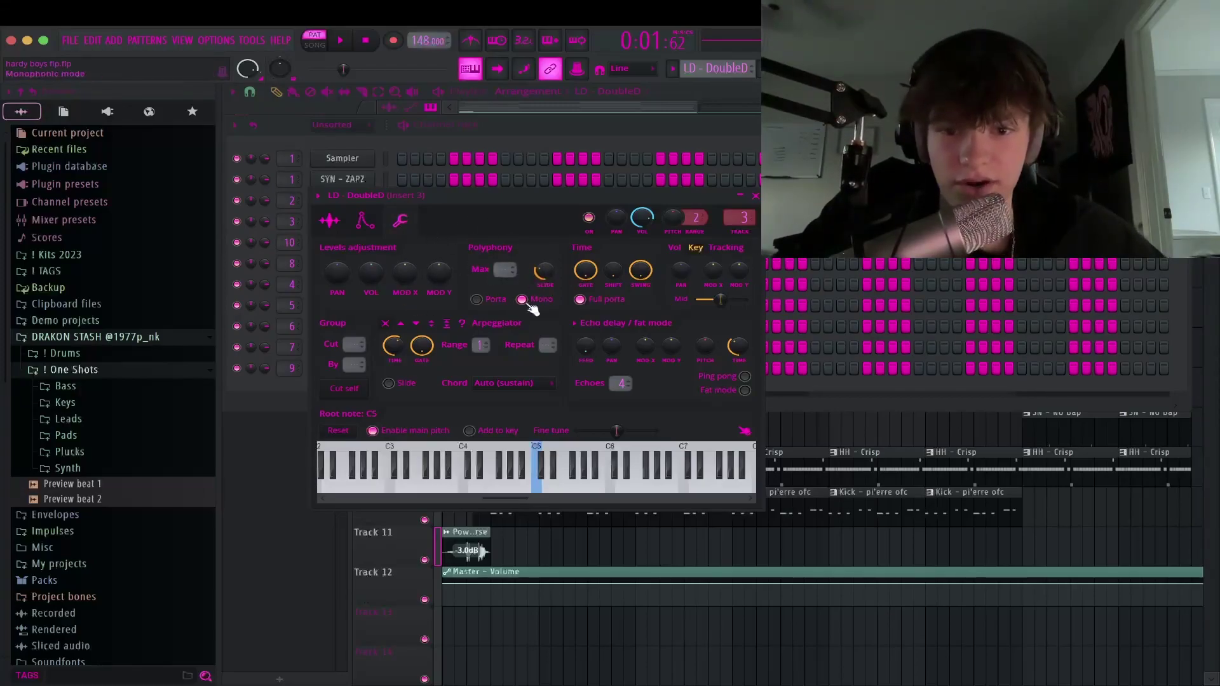
click(755, 197)
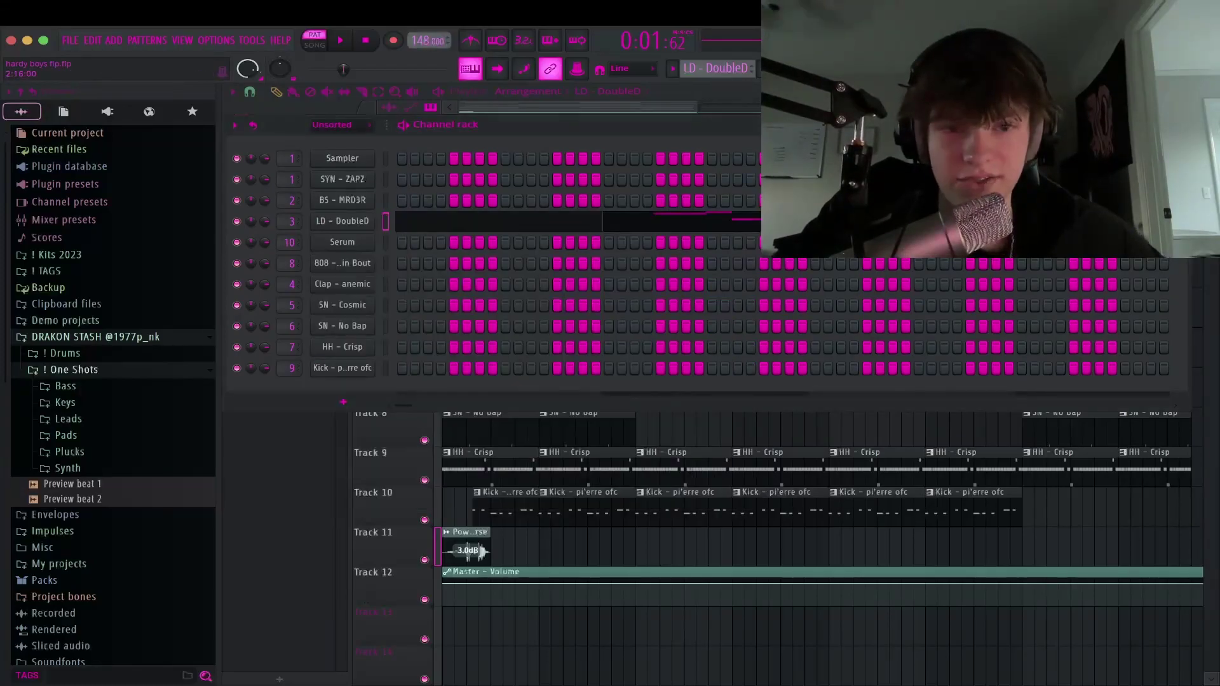
Examine the Fruity Flangus and Fruity Parametric EQ 2 settings on Insert 3 in the mixer
click(875, 68)
click(1106, 313)
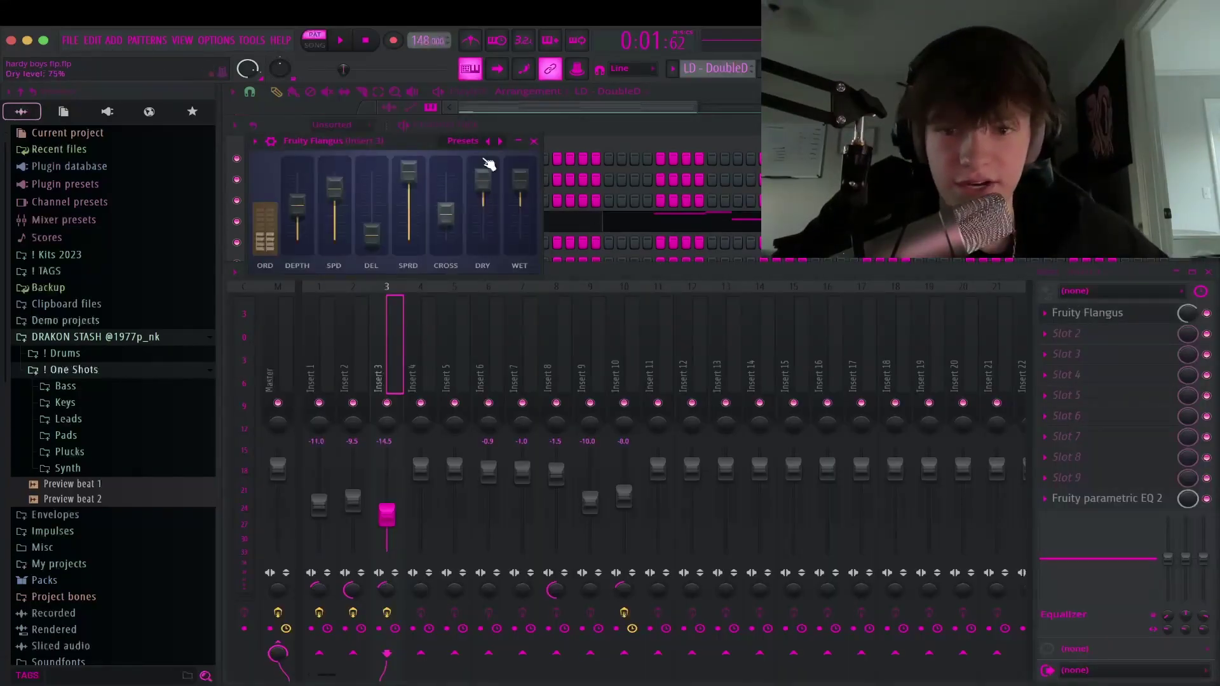
click(534, 141)
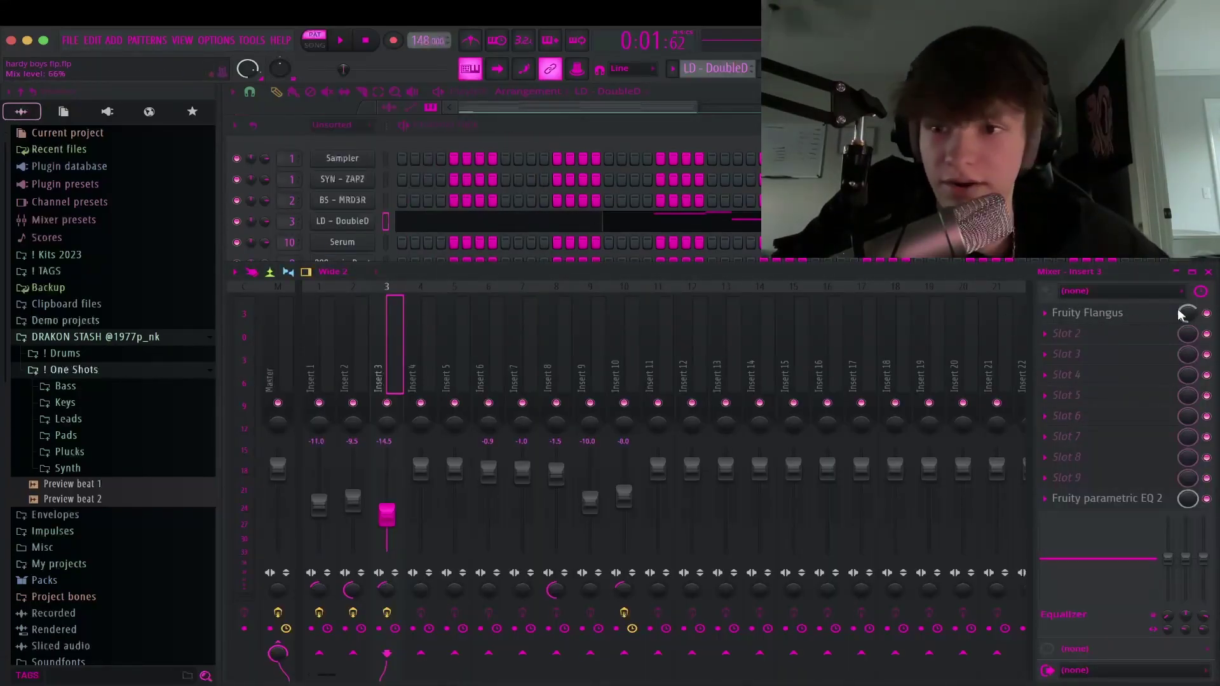
click(1070, 498)
click(787, 122)
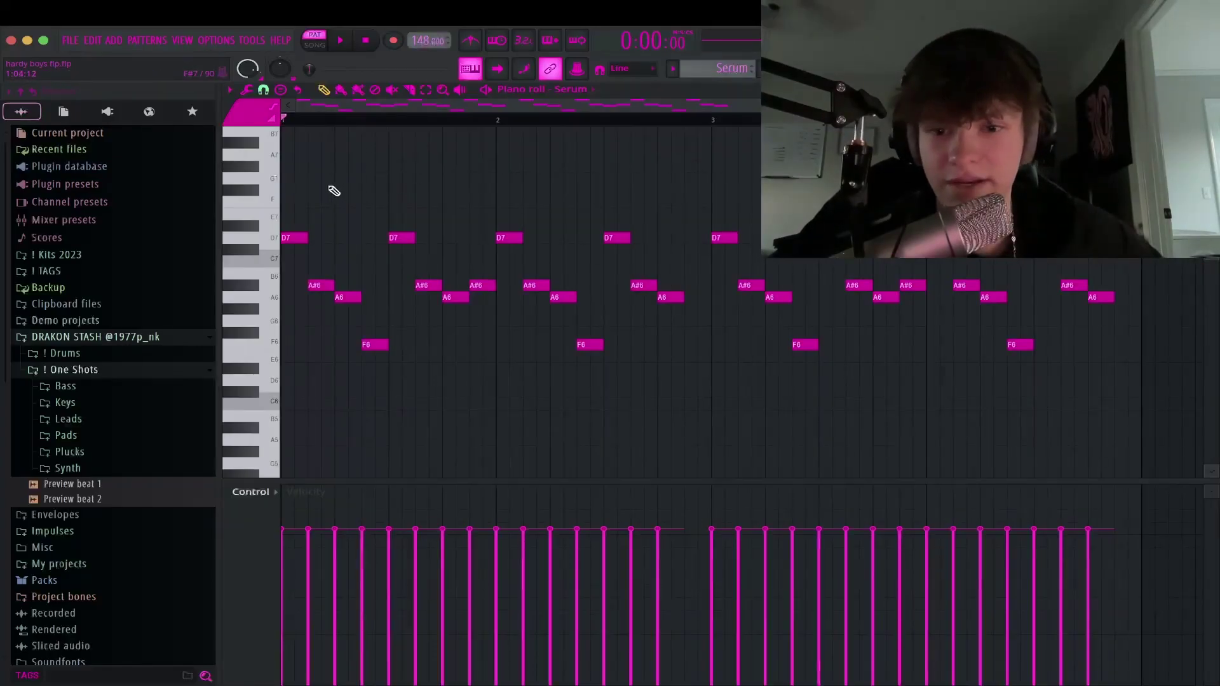
Open the Serum channel from the channel rack to view its synth preset
key(F6)
click(351, 243)
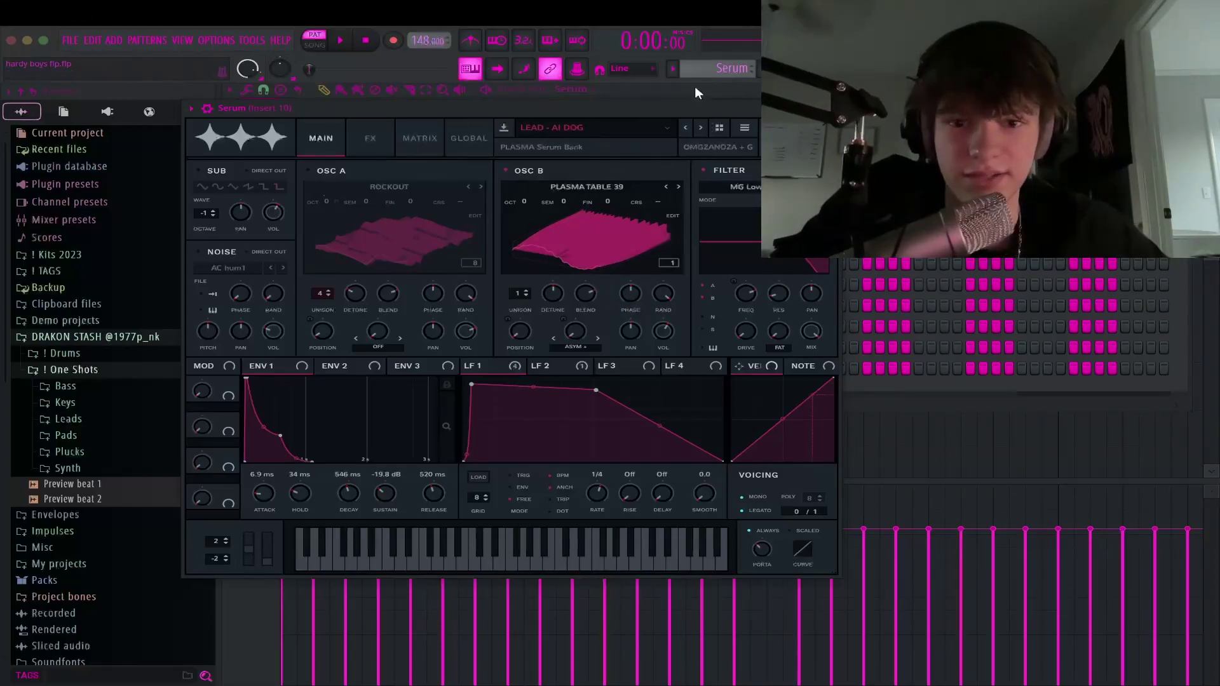
Close the Serum synth window, play back the Serum melody in the piano roll, and stop playback
click(830, 108)
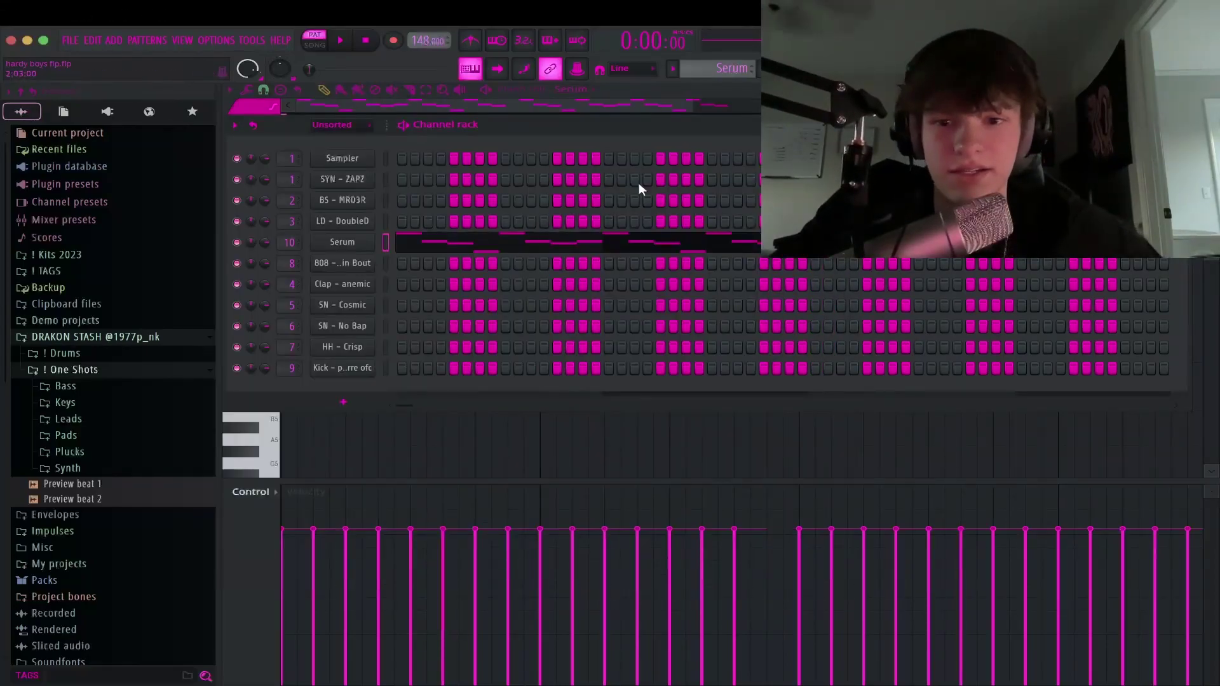
click(528, 242)
key(space)
scroll(440, 201, down, 3)
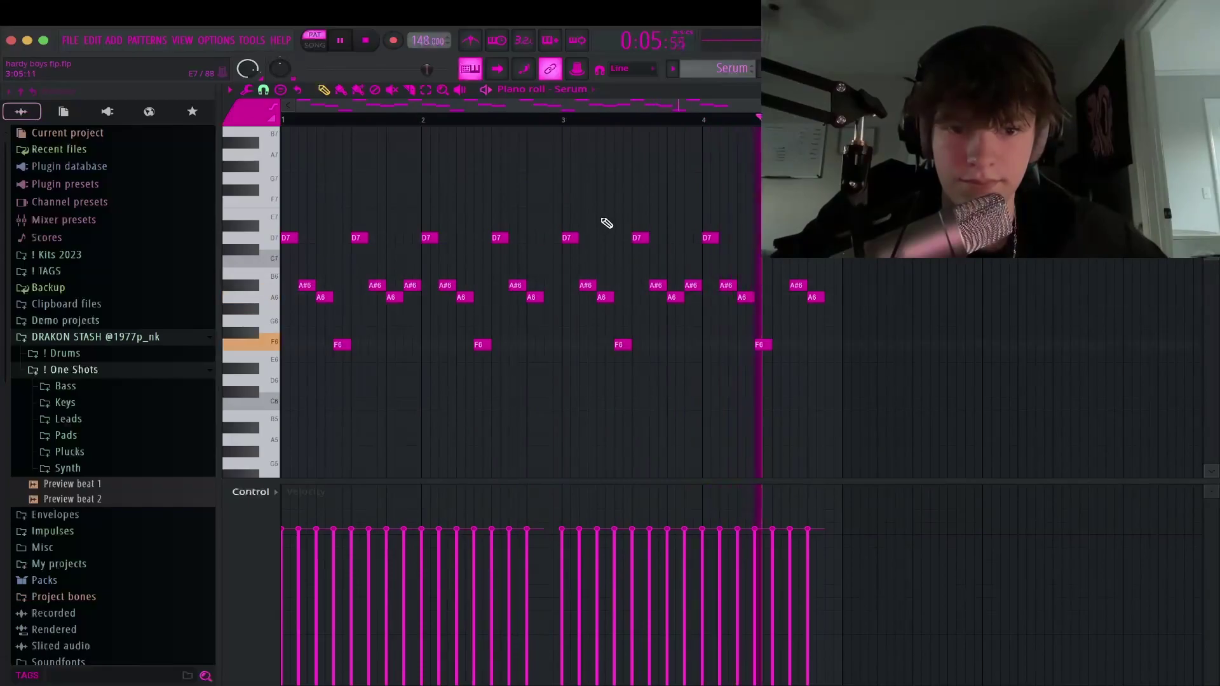
key(space)
Examine the Gross Beat and Fruity Parametric EQ 2 settings on Insert 10 in the mixer, and close the mixer
key(F9)
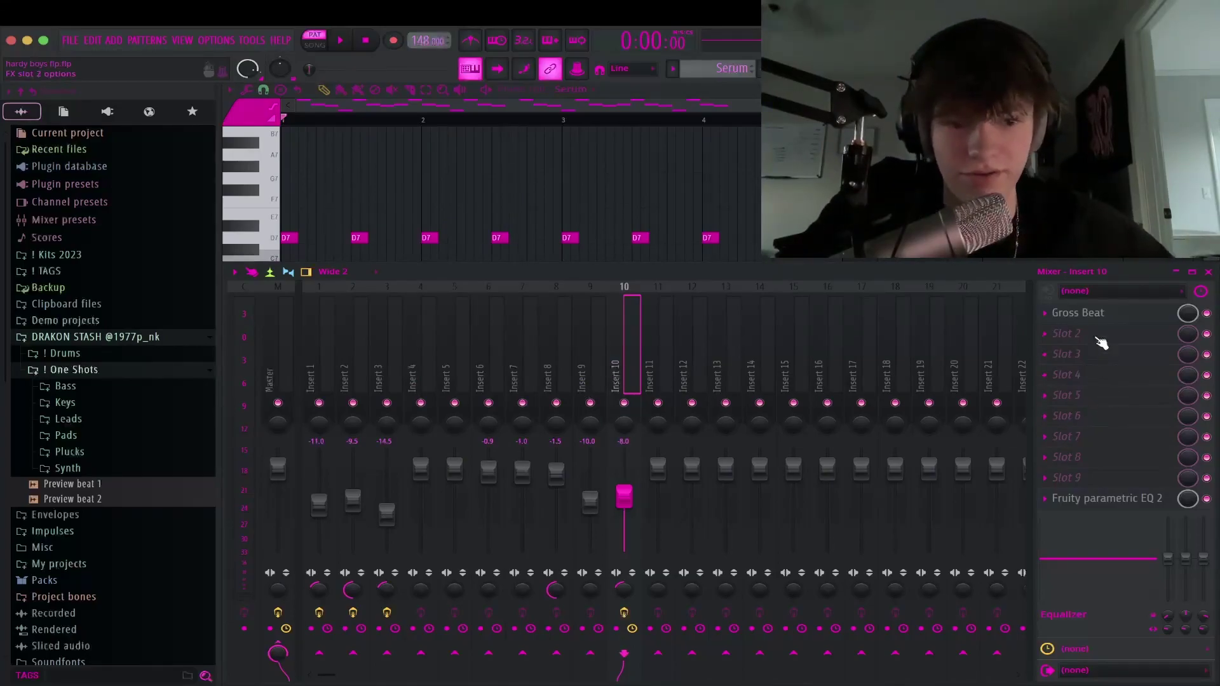
click(1083, 314)
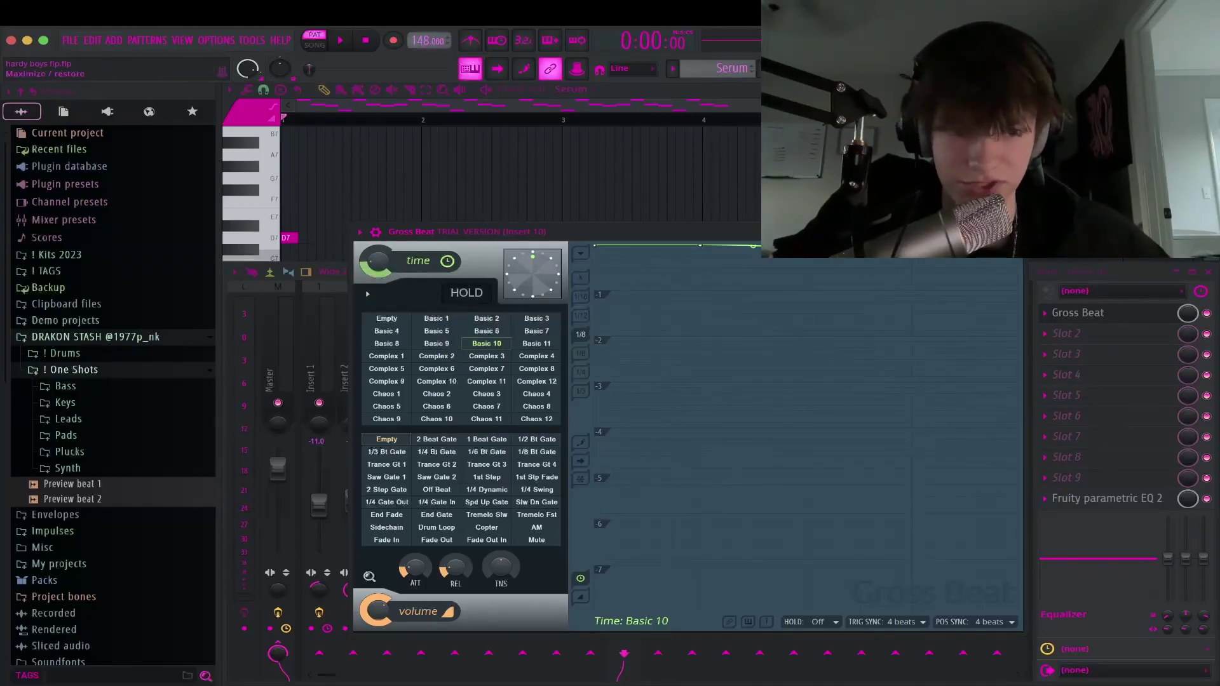
click(1015, 232)
click(1107, 500)
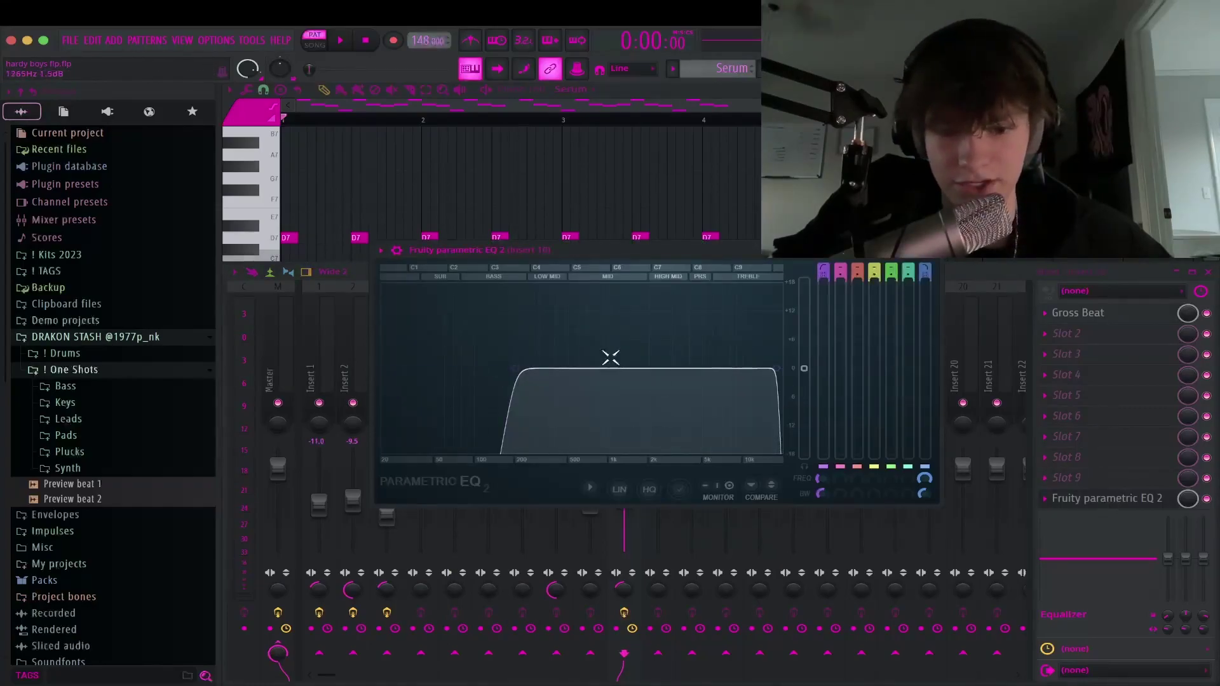
click(940, 258)
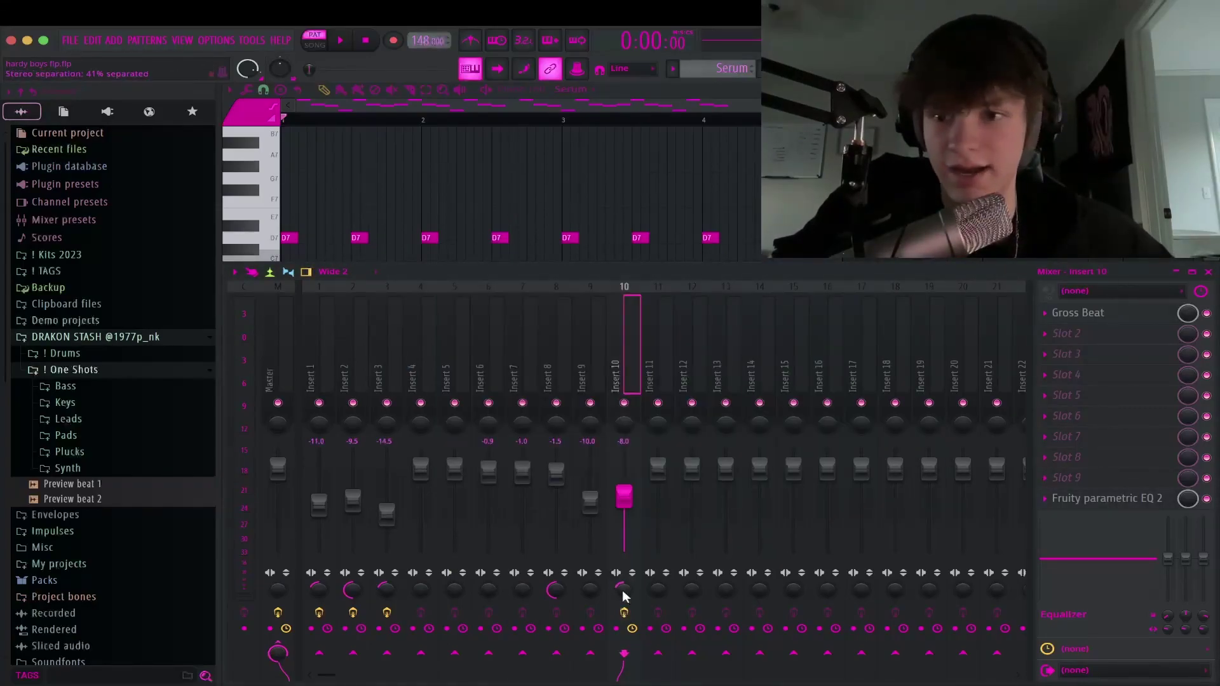
click(1208, 272)
Open the 808 - What I Was Talkin Bout clip on Track 5 of the playlist in the piano roll
scroll(499, 121, up, 4)
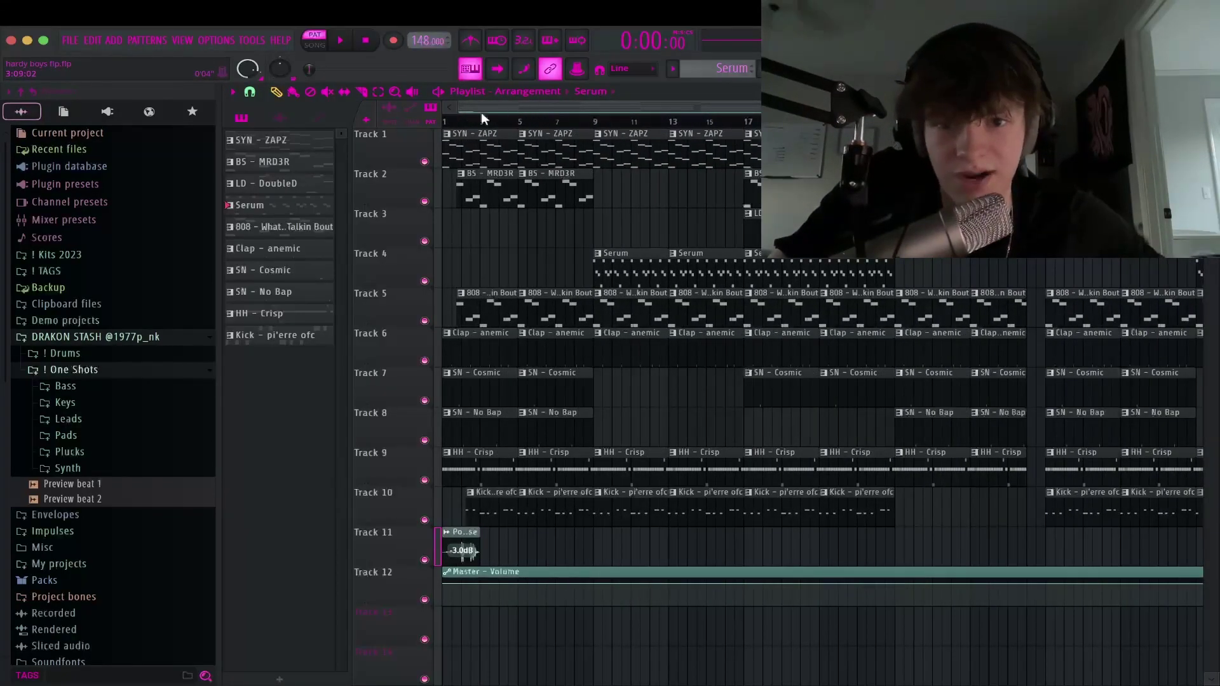
scroll(483, 117, up, 2)
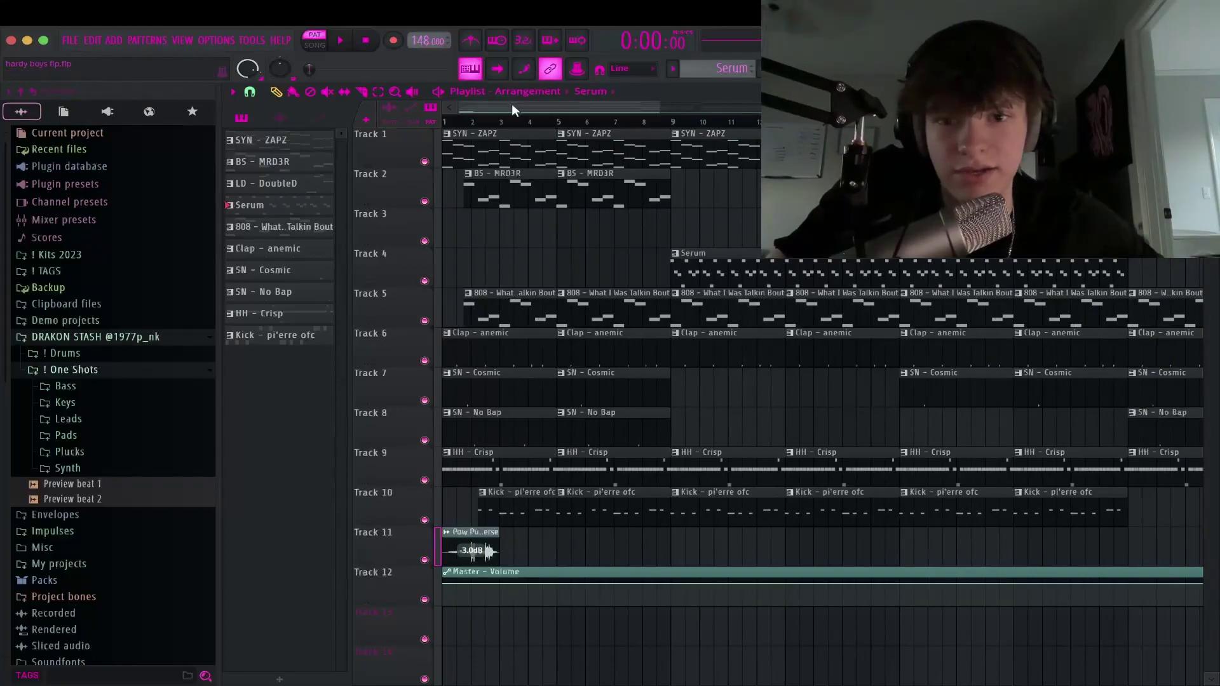
scroll(502, 105, up, 3)
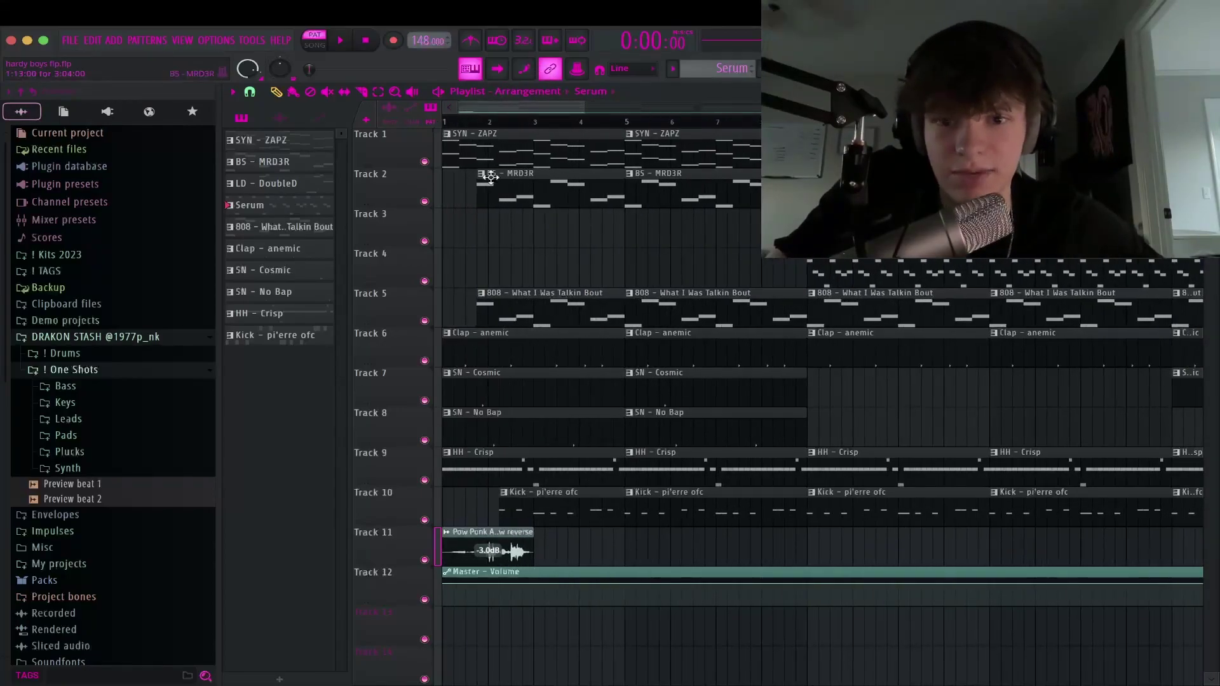
scroll(490, 220, down, 2)
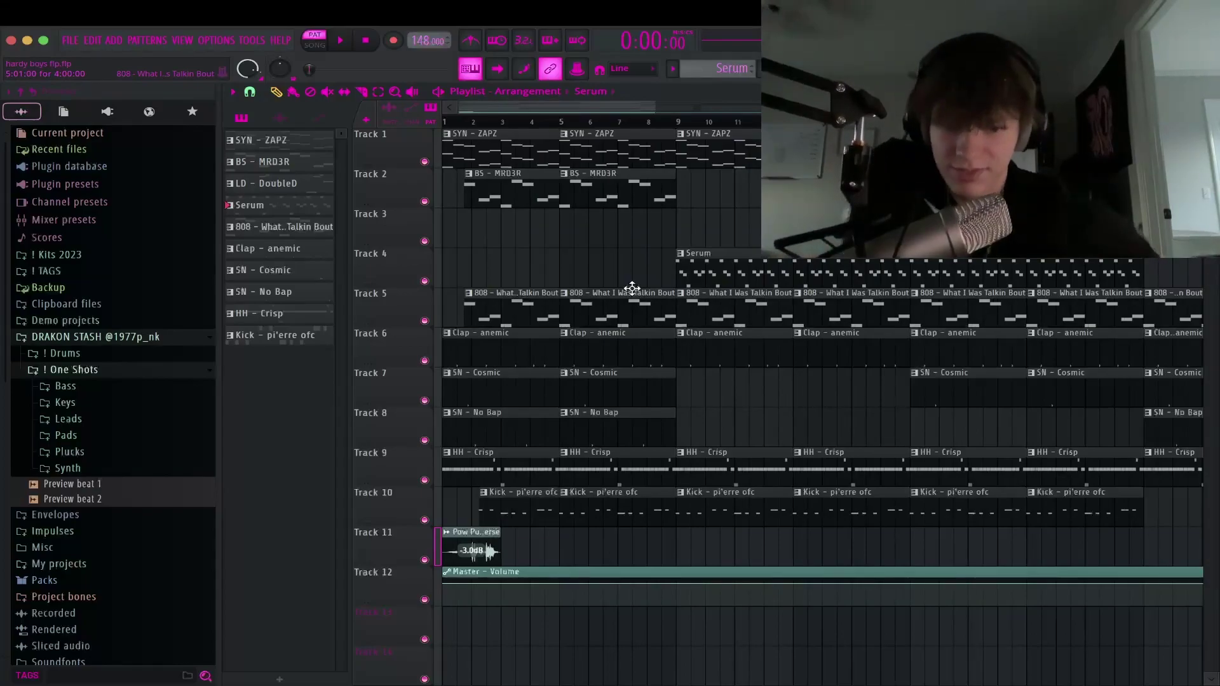
double_click(593, 300)
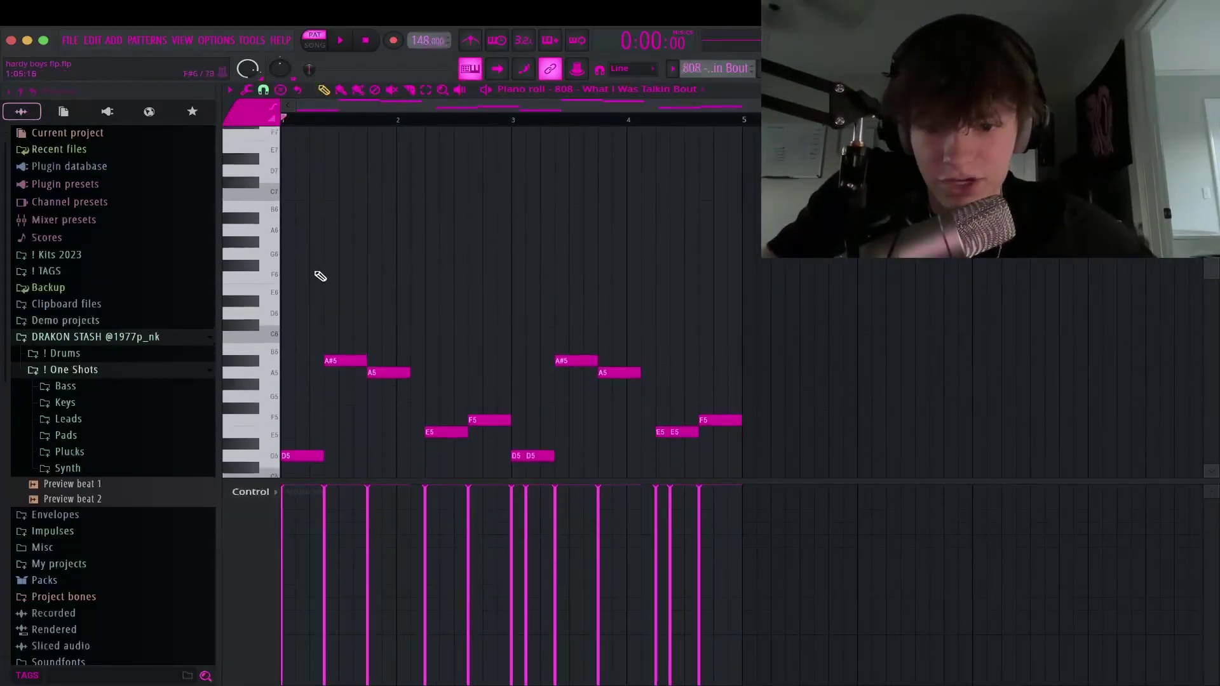
Play back the 808 - What I Was Talkin Bout notes from bar 1, and stop playback
scroll(279, 286, up, 4)
scroll(277, 189, down, 2)
scroll(278, 189, up, 1)
scroll(282, 193, down, 4)
scroll(310, 158, up, 1)
scroll(297, 177, down, 1)
key(space)
scroll(400, 199, up, 2)
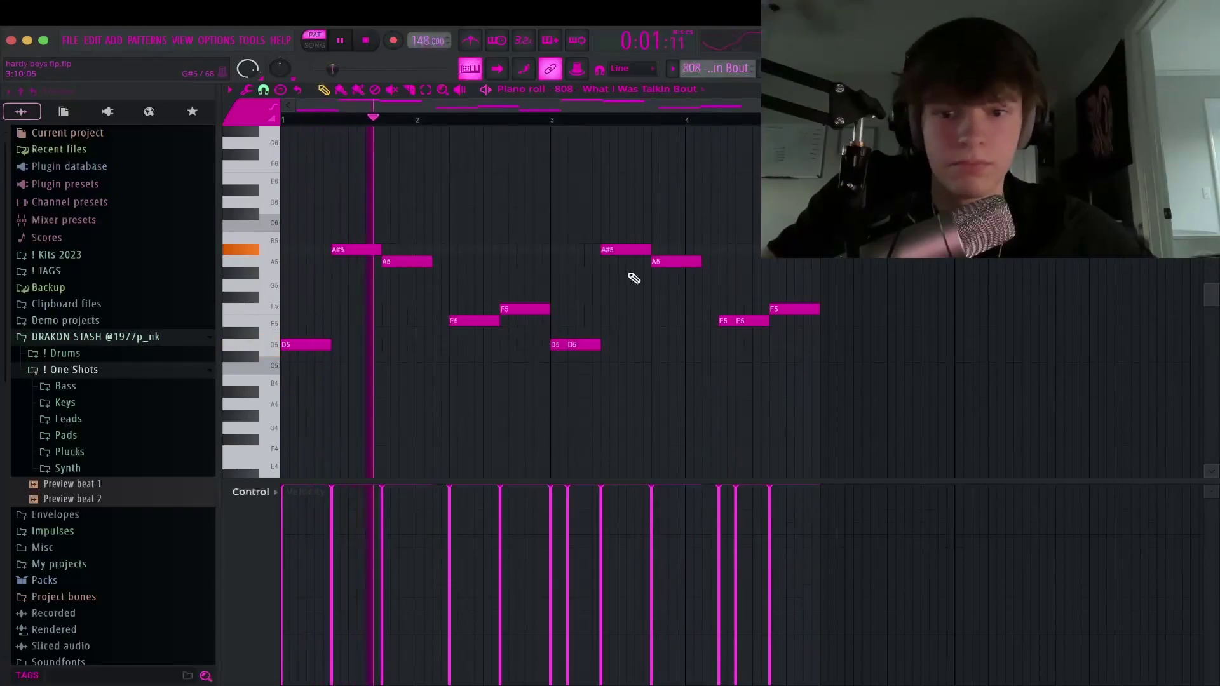
key(space)
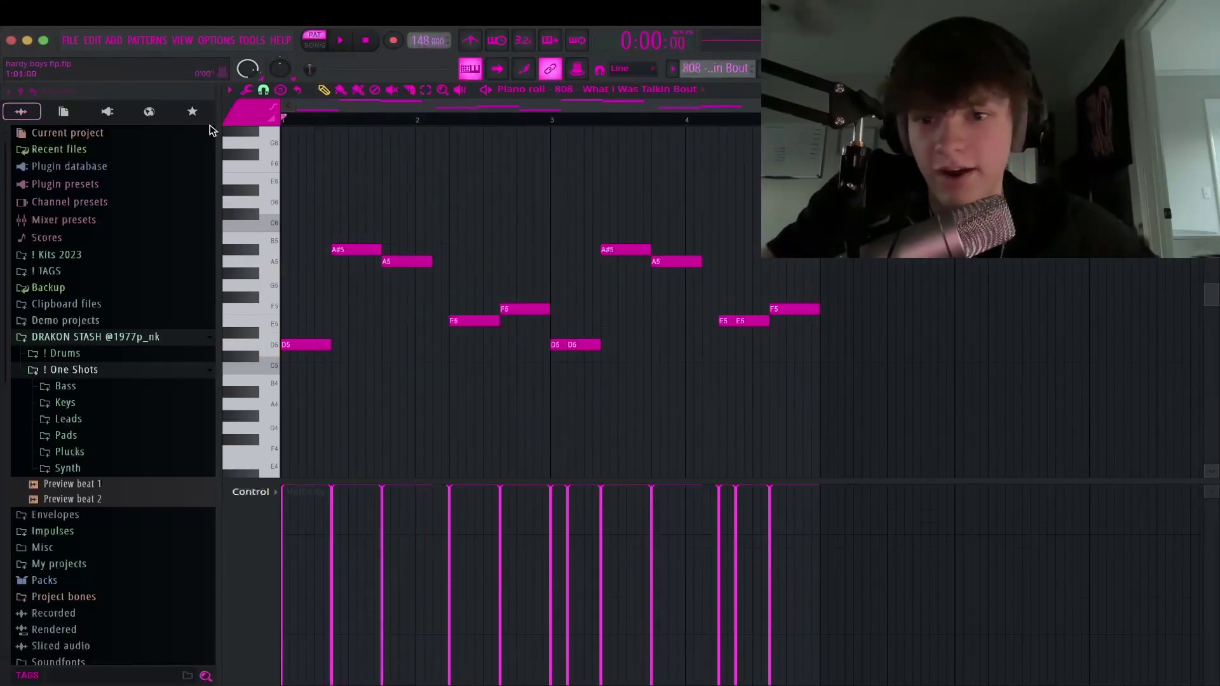
Review the 808 channel's sample settings and volume envelope, and close its window
scroll(427, 173, up, 3)
scroll(422, 185, down, 5)
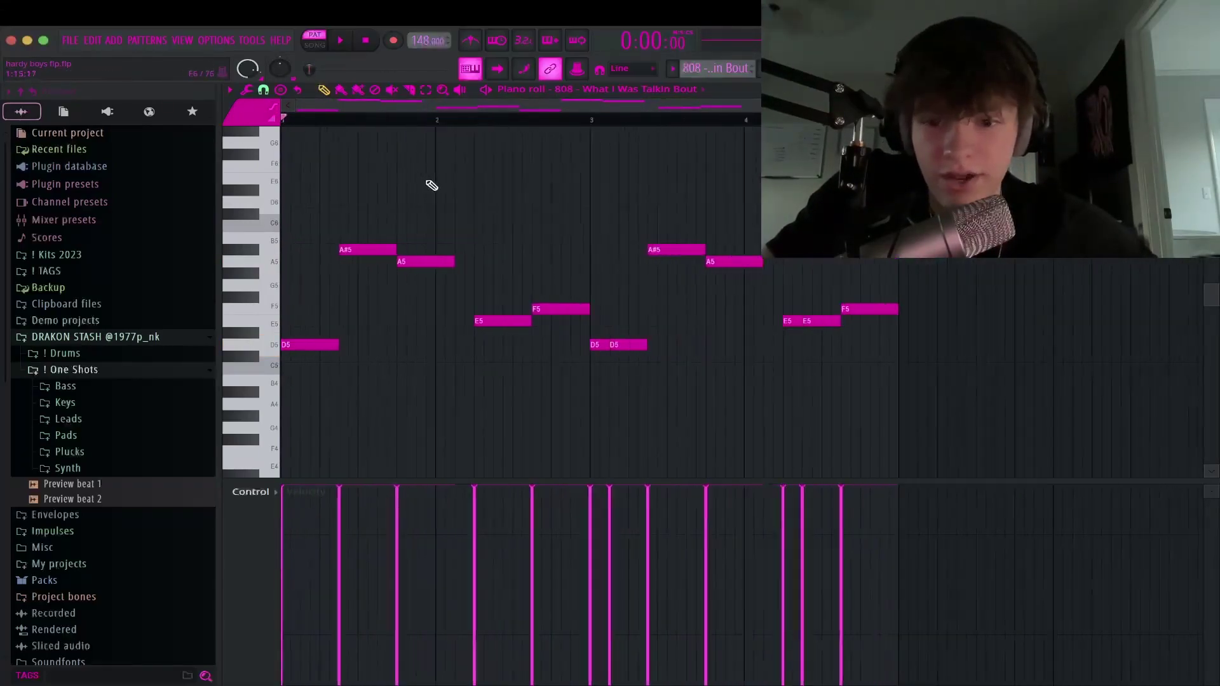
key(F6)
click(352, 264)
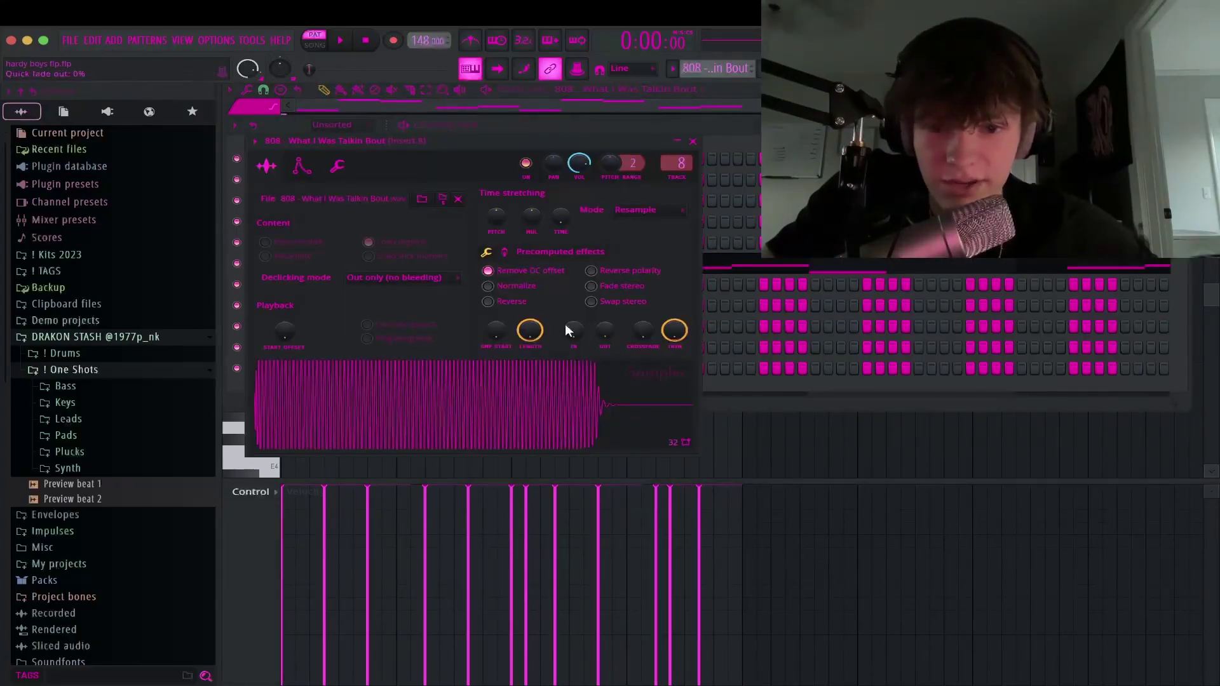
click(504, 254)
click(302, 166)
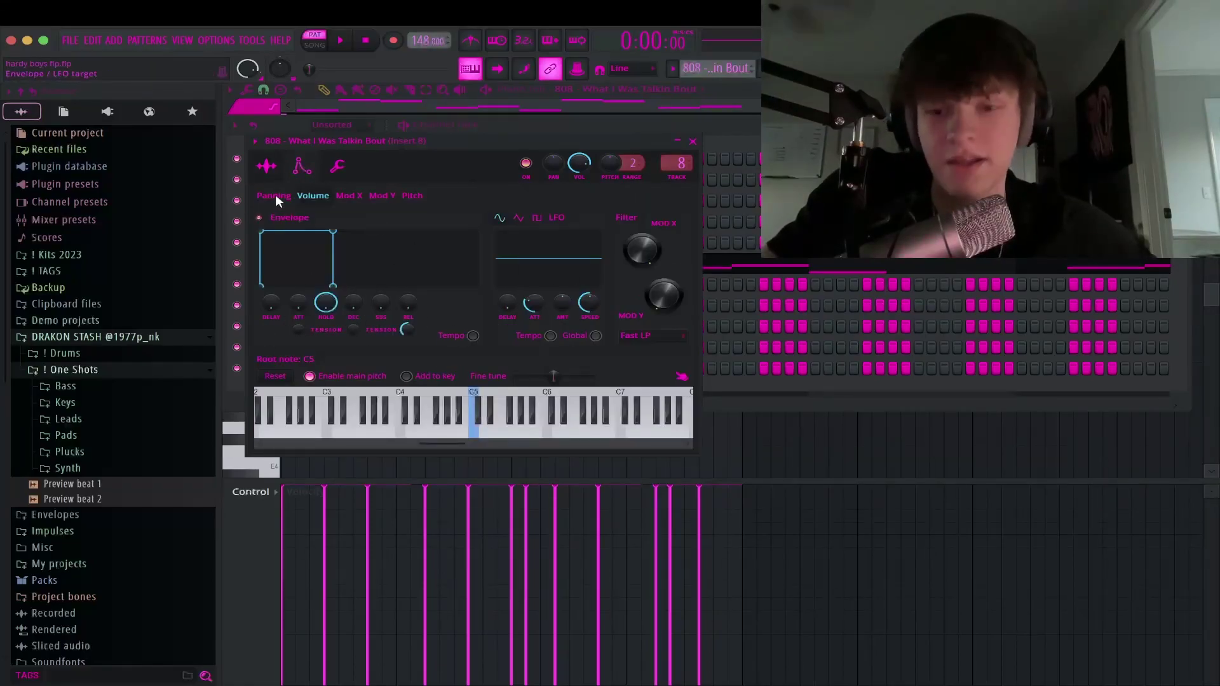
click(268, 169)
click(694, 142)
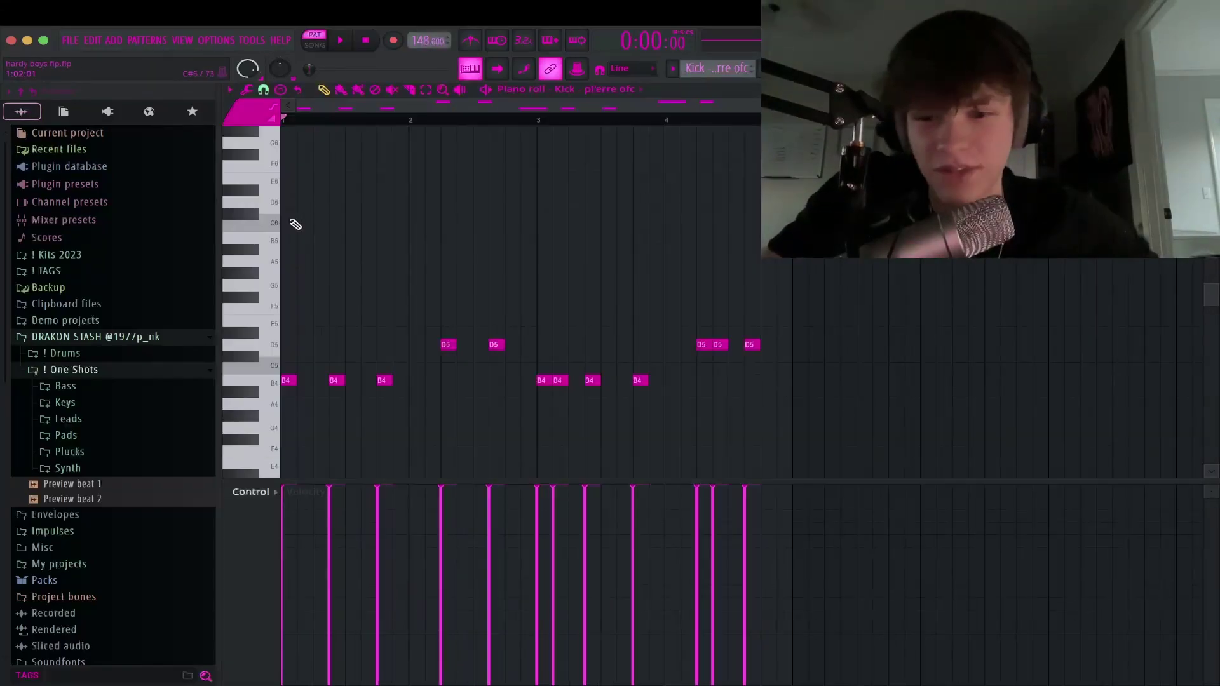
Play back the Kick - pi'erre ofc pattern in the piano roll, and stop playback
scroll(377, 105, up, 5)
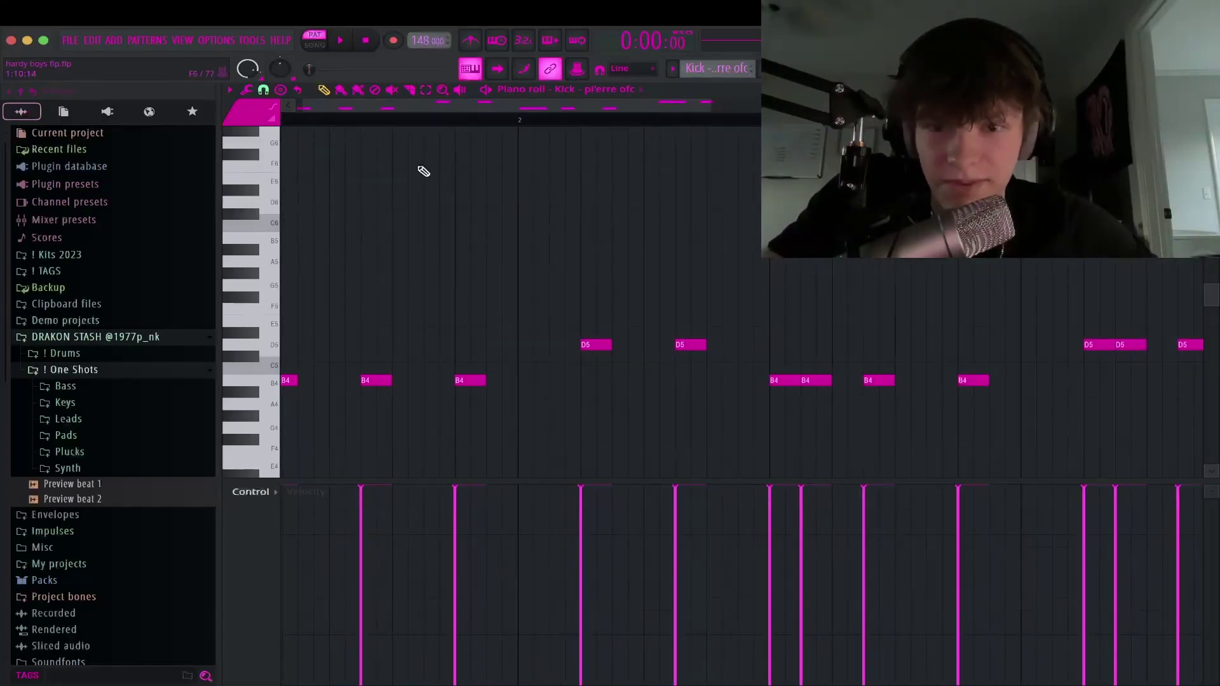
scroll(407, 162, down, 3)
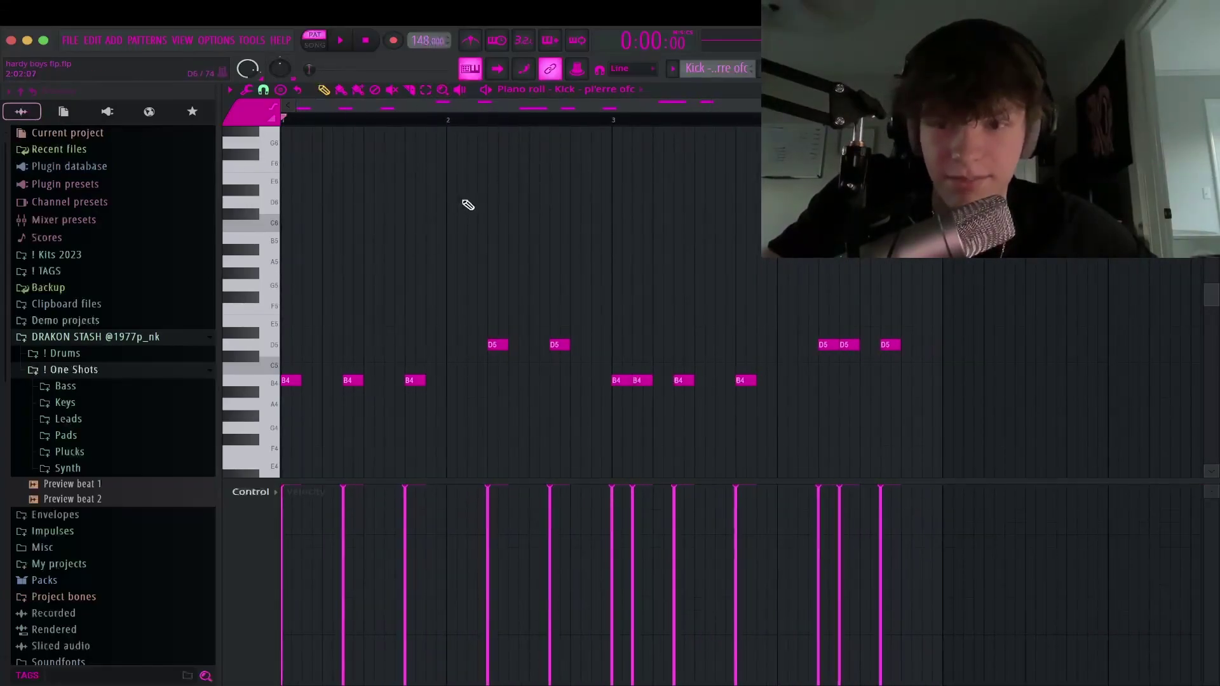
key(space)
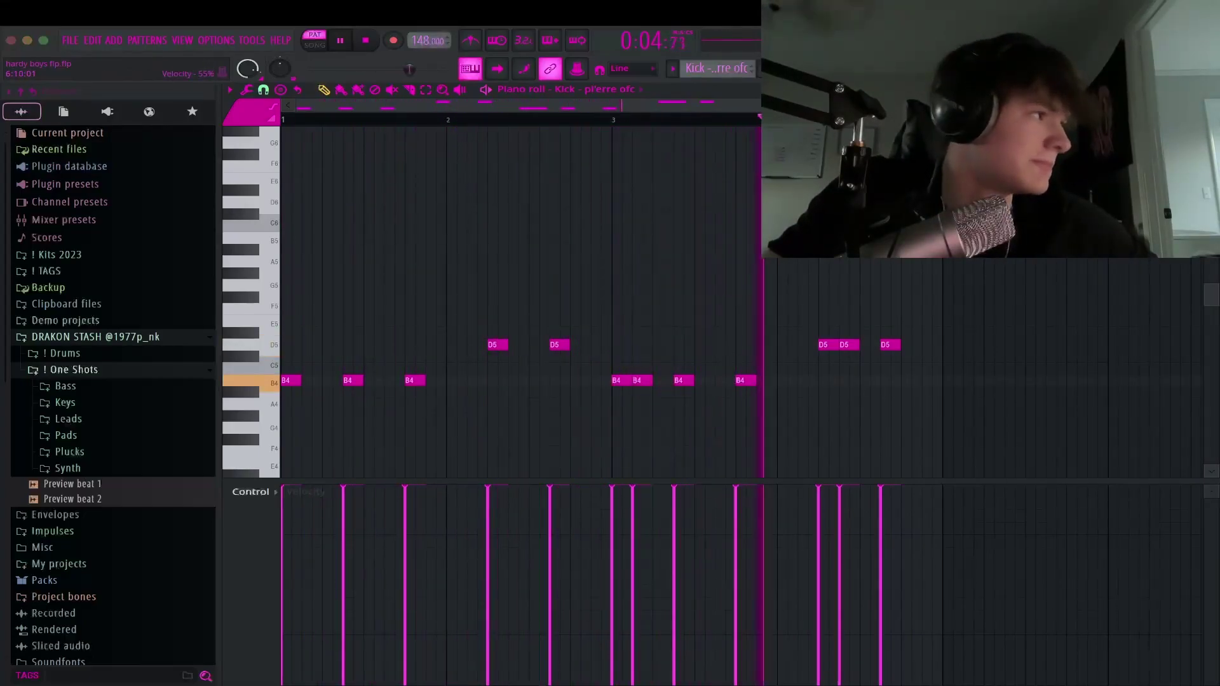
key(space)
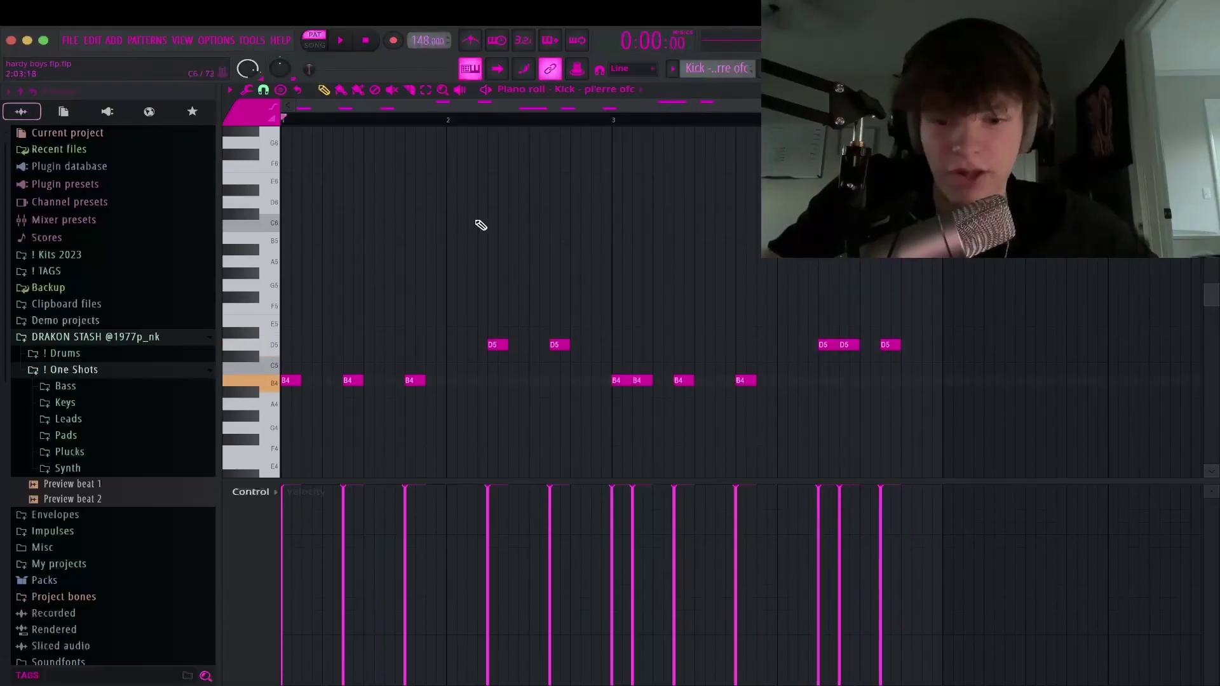
Play back the Clap - anemic pattern from Track 6 and the SN - Cosmic pattern in the piano roll
scroll(470, 218, down, 1)
key(F5)
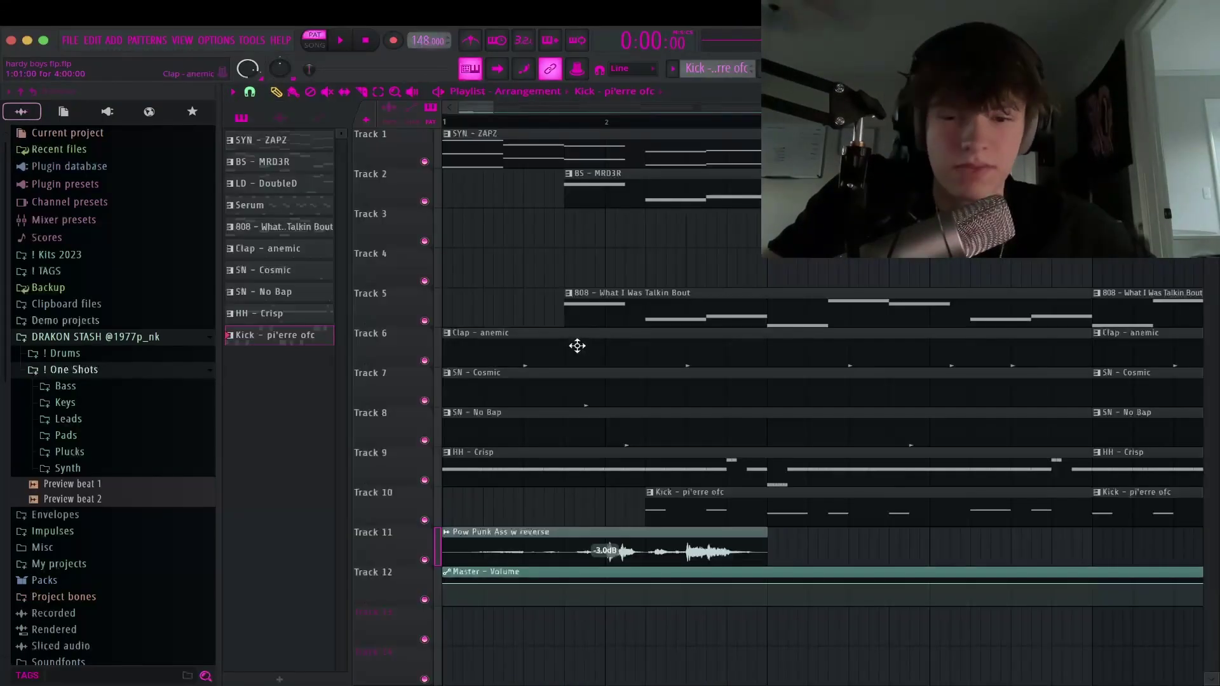
double_click(538, 347)
scroll(362, 286, up, 2)
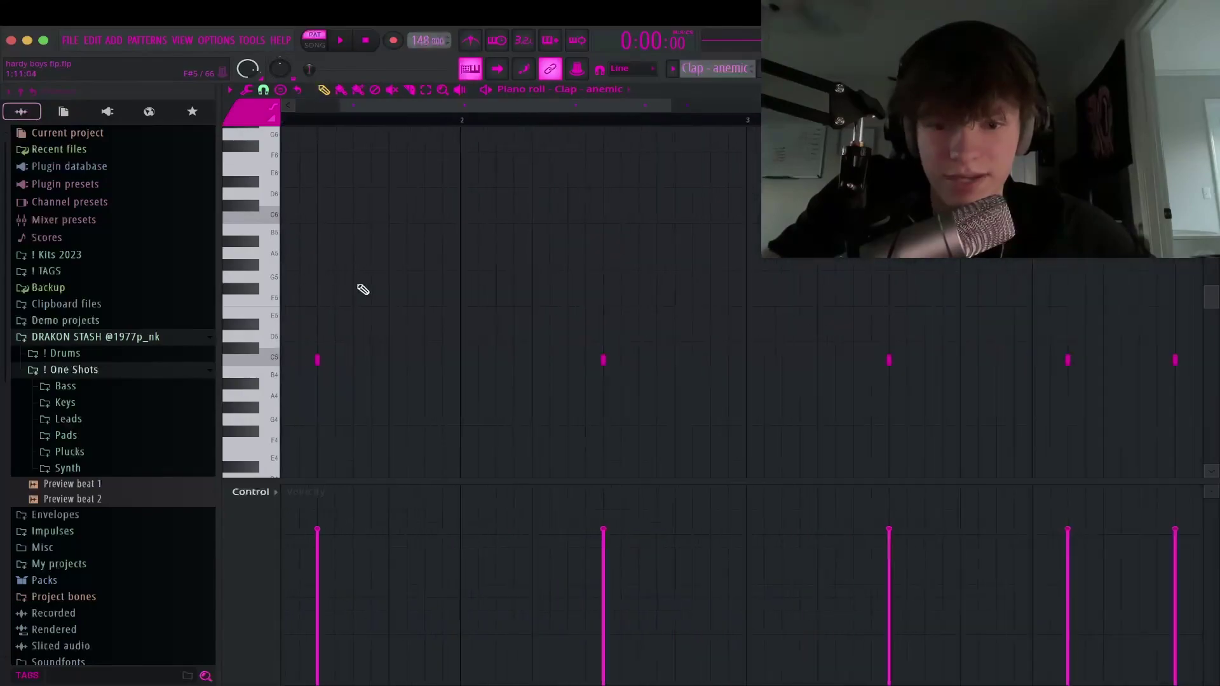
scroll(463, 231, down, 3)
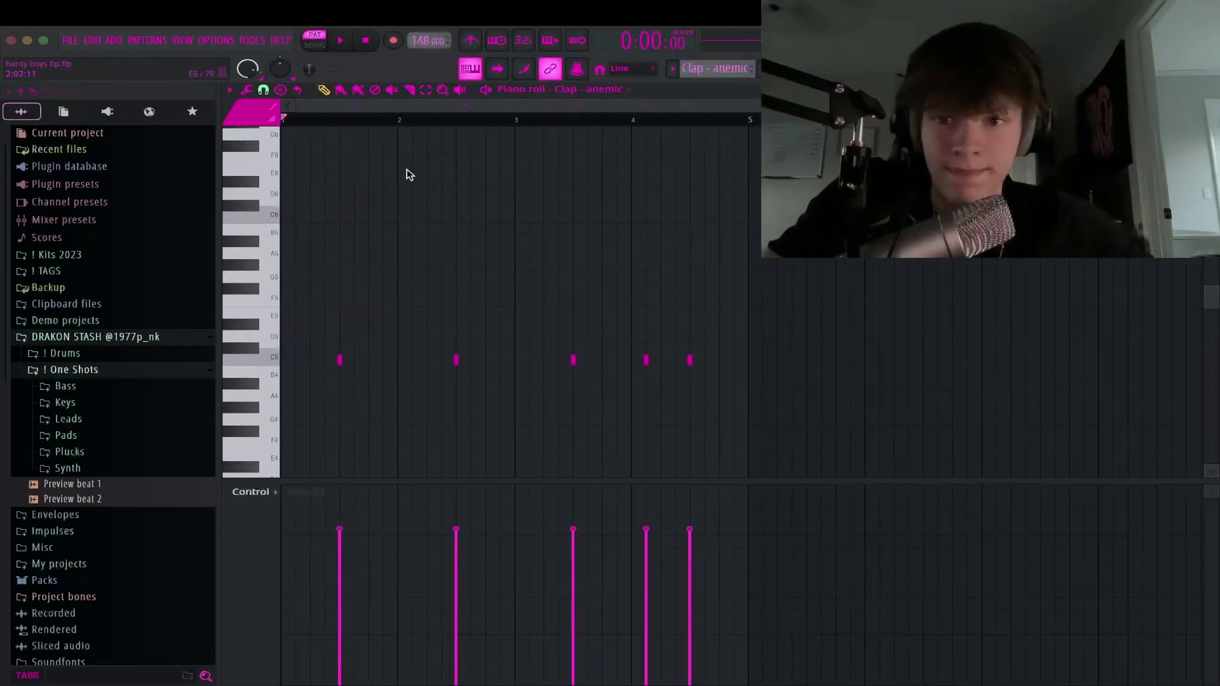
key(space)
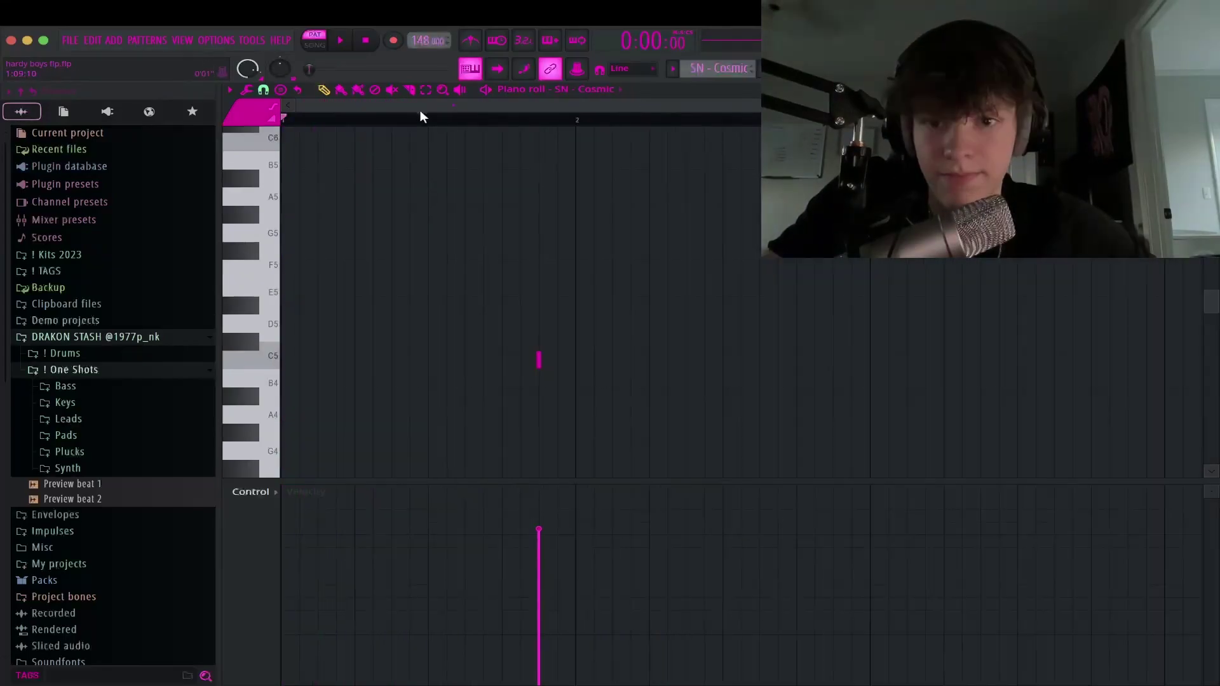
click(428, 118)
key(space)
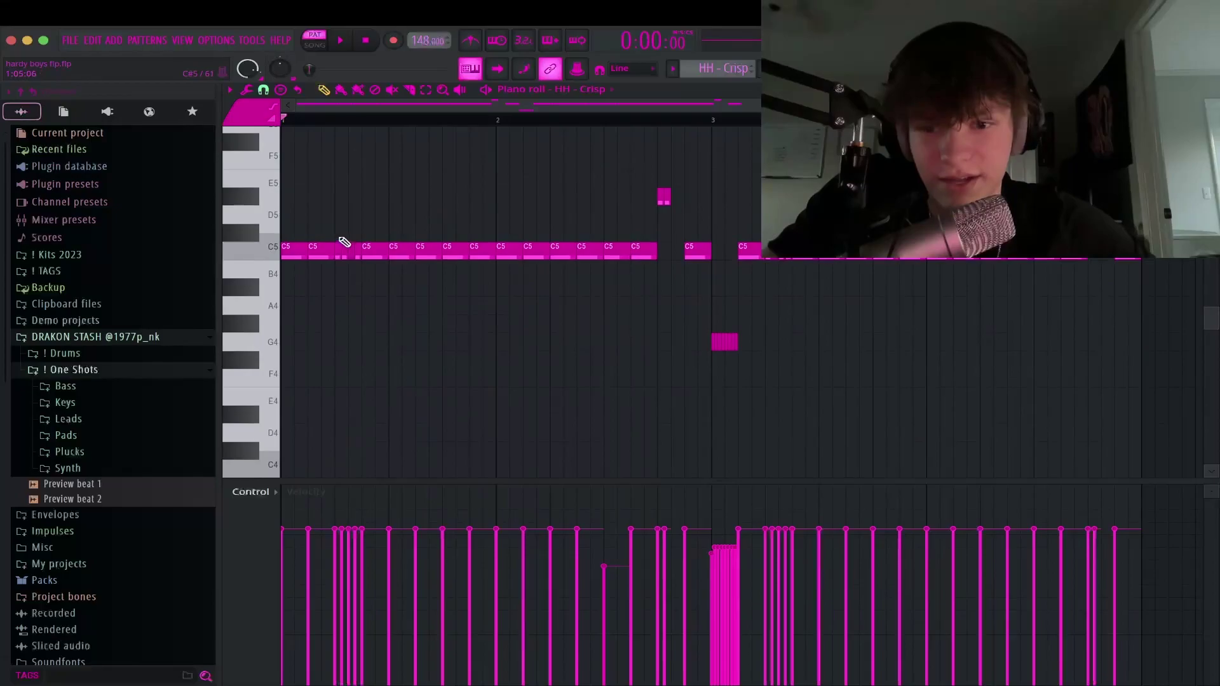
Play back the HH - Crisp hi-hat pattern in the piano roll, and stop playback
scroll(382, 127, up, 2)
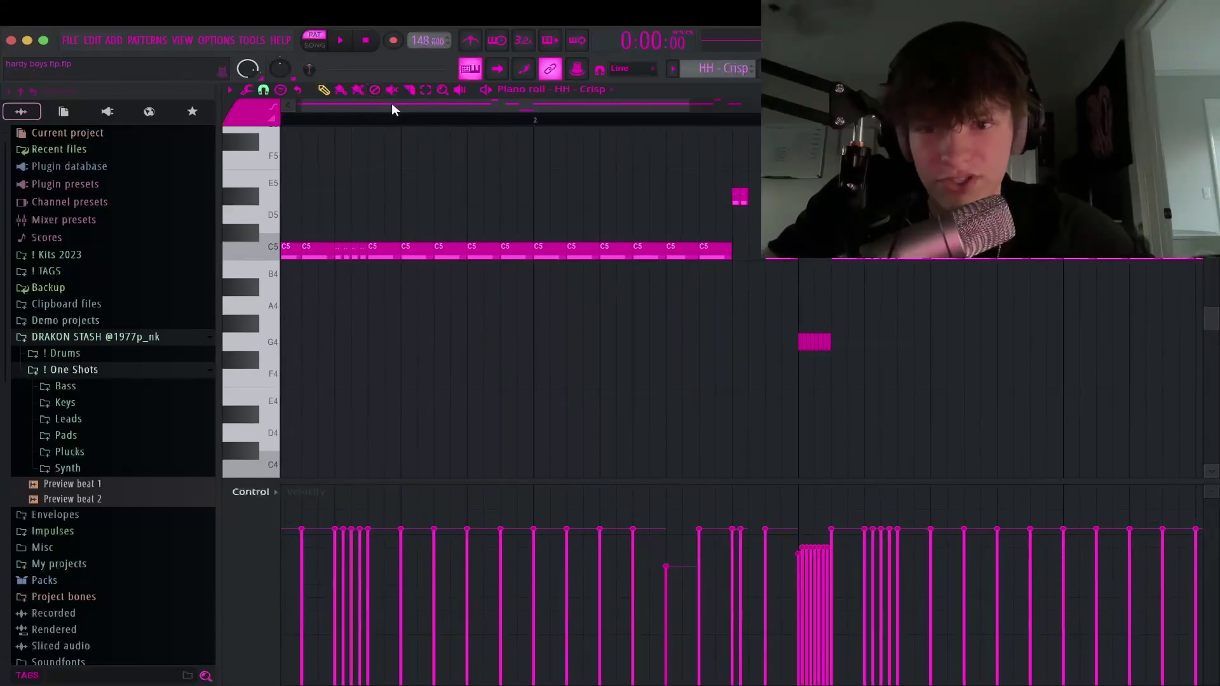
scroll(364, 191, up, 2)
scroll(359, 189, down, 3)
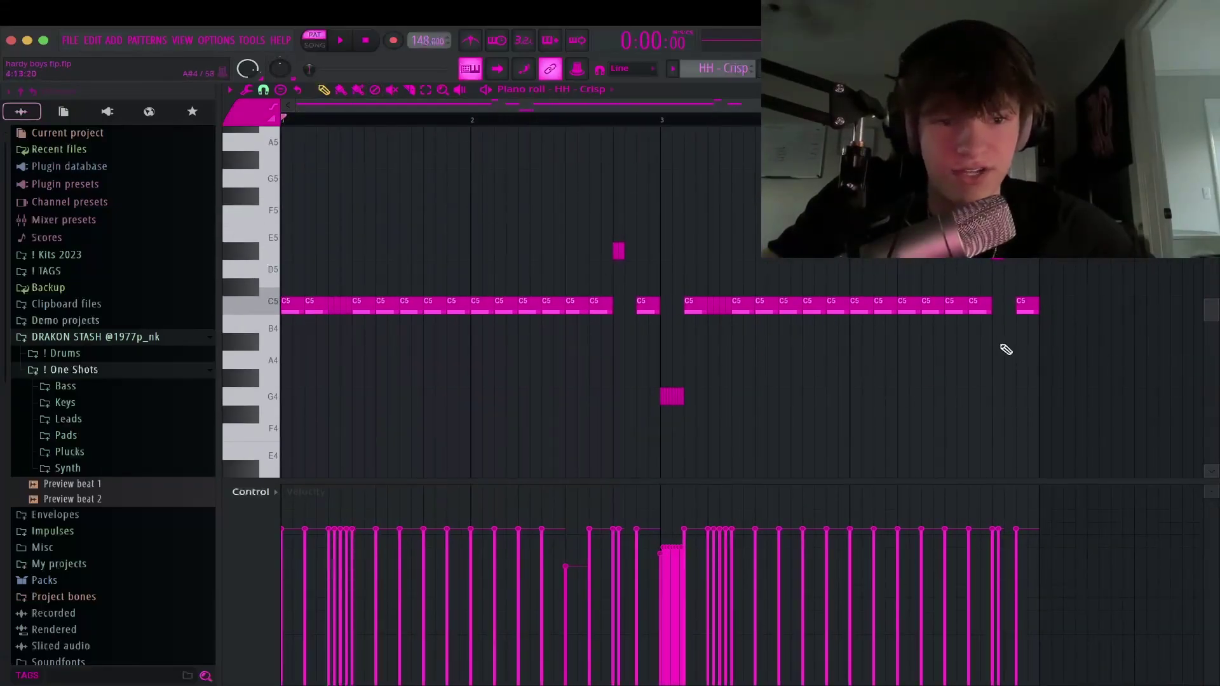
key(space)
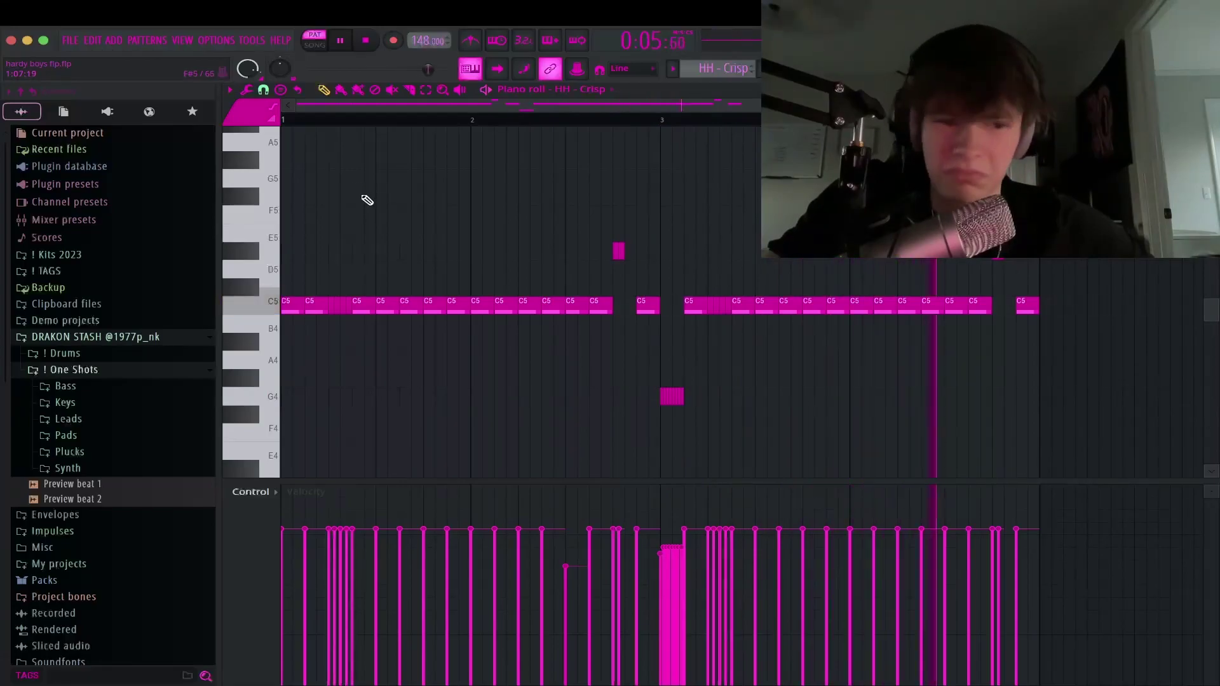
key(space)
Examine the full song arrangement in the playlist, from the first bars to the Master - Volume fade-out
key(F5)
ctrl+scroll(435, 277, down, 6)
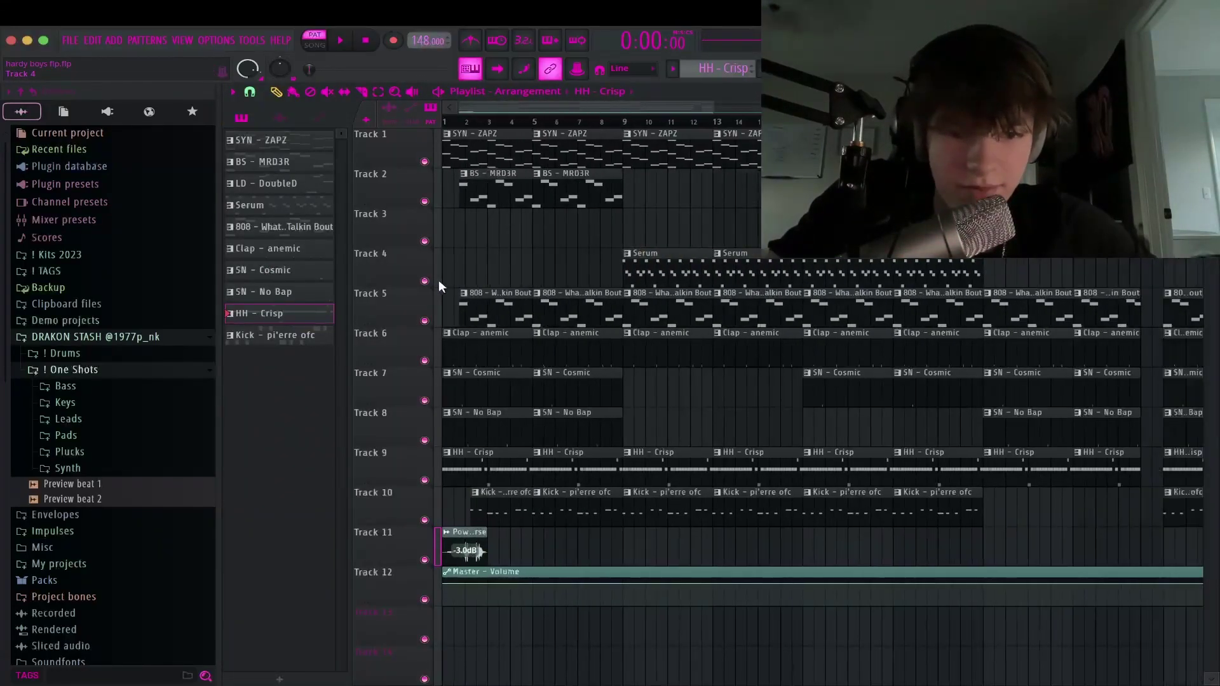
ctrl+scroll(438, 280, down, 3)
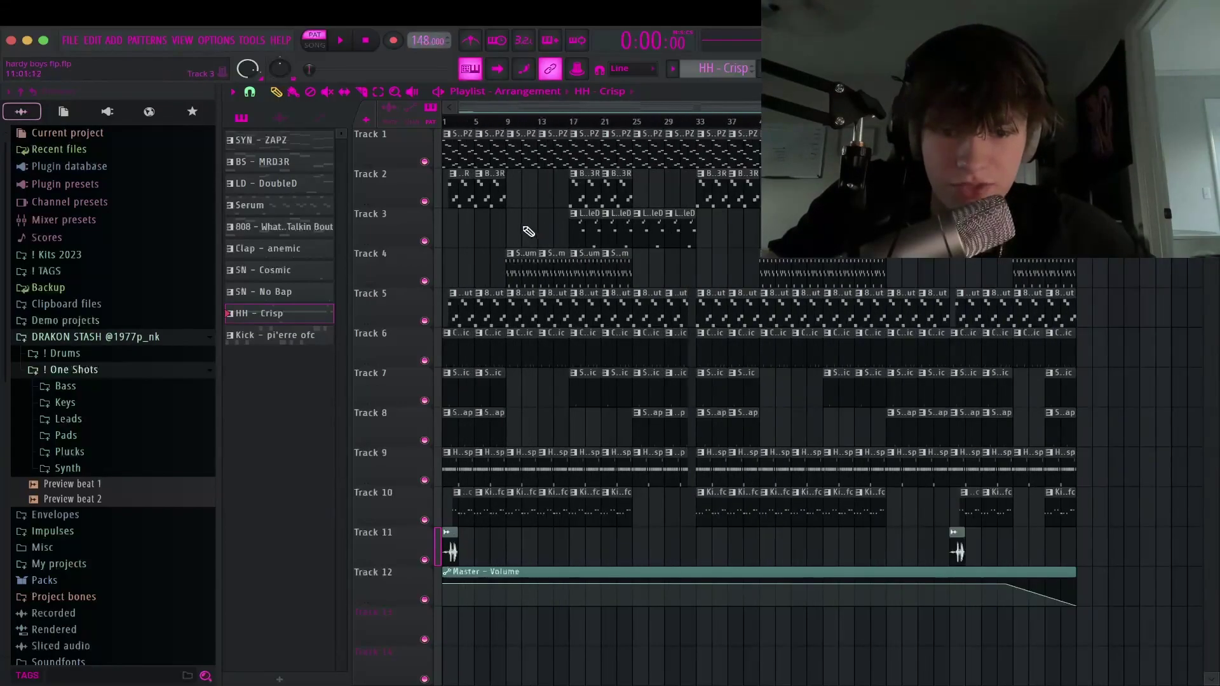
ctrl+scroll(482, 229, up, 2)
drag(548, 103, 524, 107)
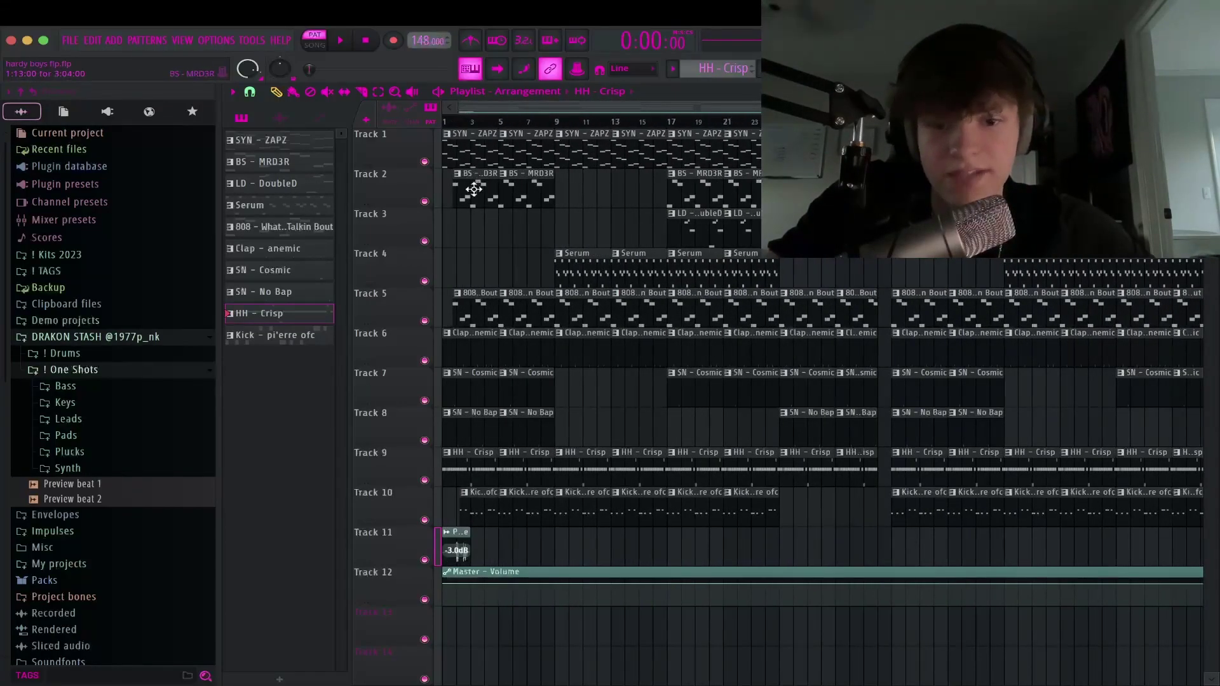
ctrl+scroll(480, 233, down, 2)
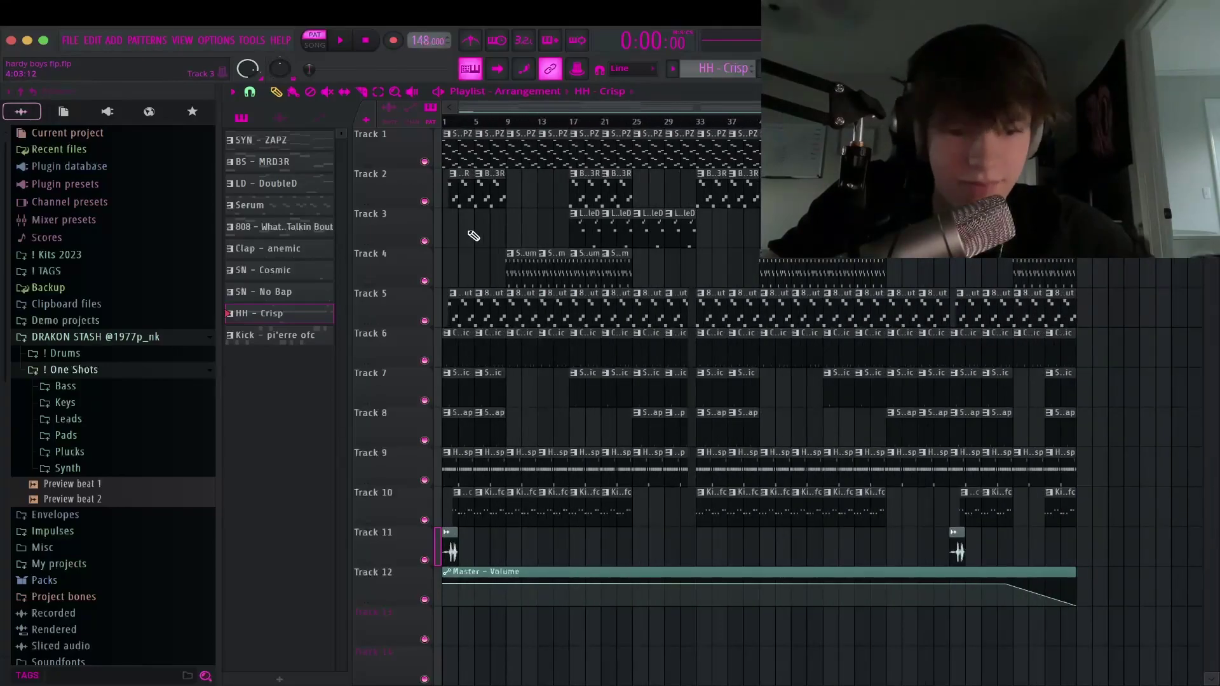
ctrl+scroll(468, 238, up, 2)
drag(573, 105, 530, 107)
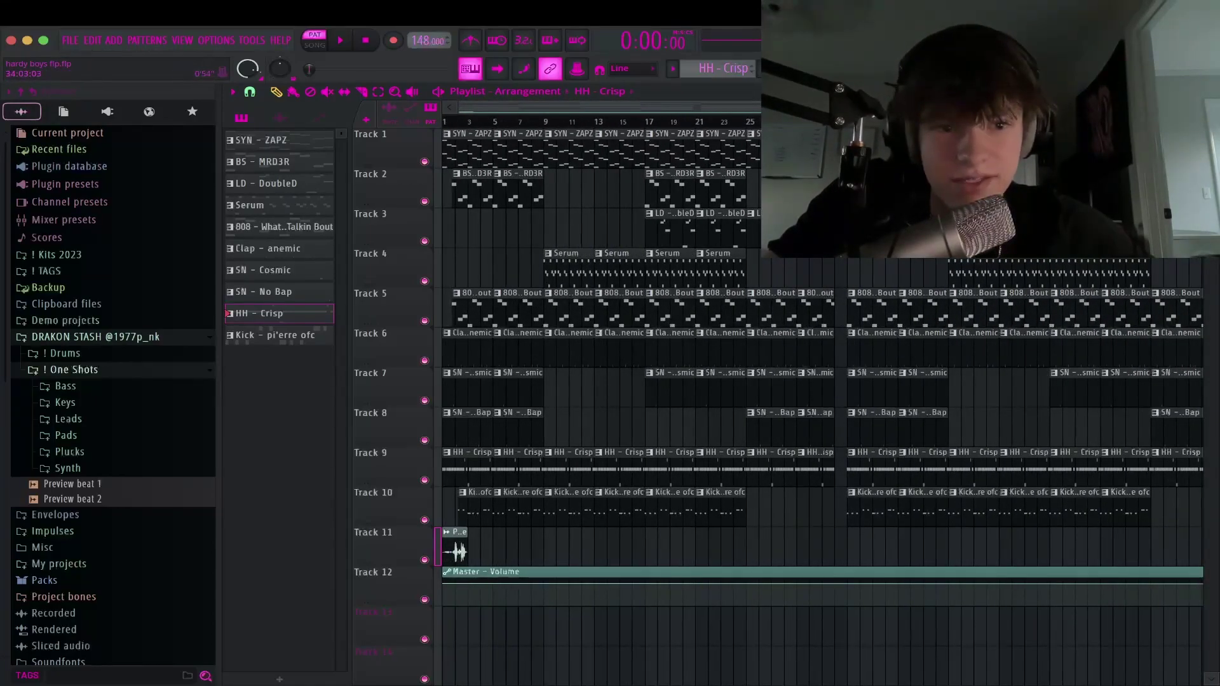
ctrl+scroll(822, 407, down, 2)
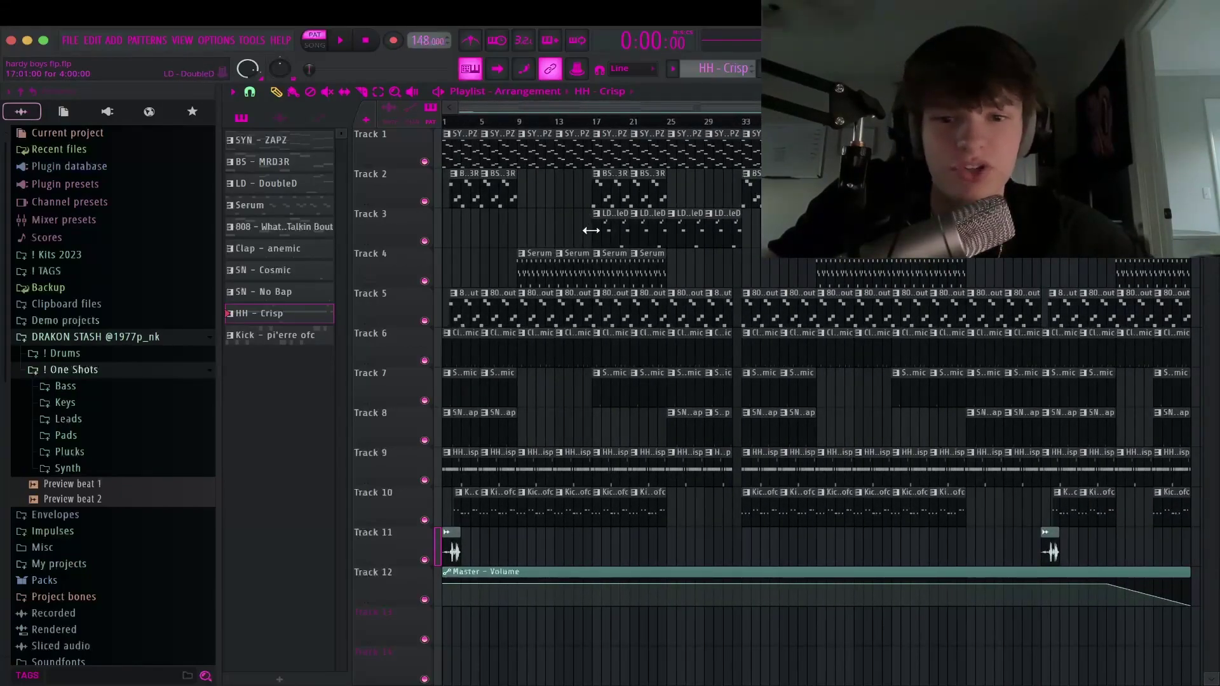
ctrl+scroll(495, 244, up, 1)
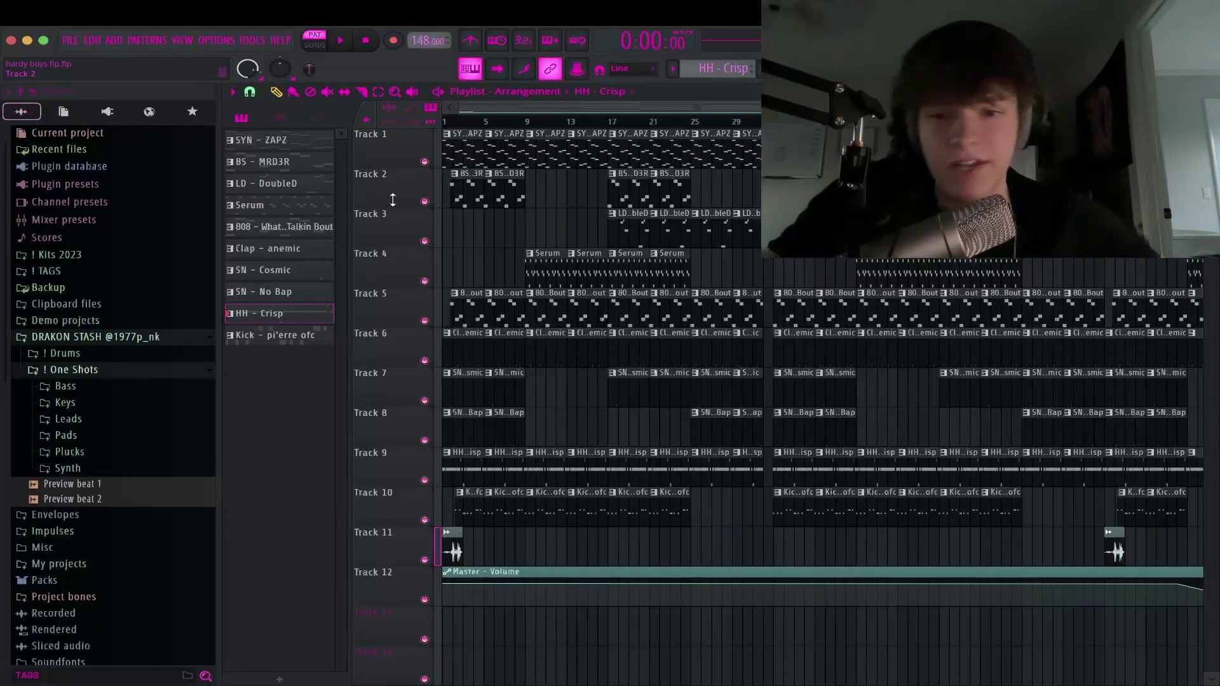
scroll(526, 108, up, 2)
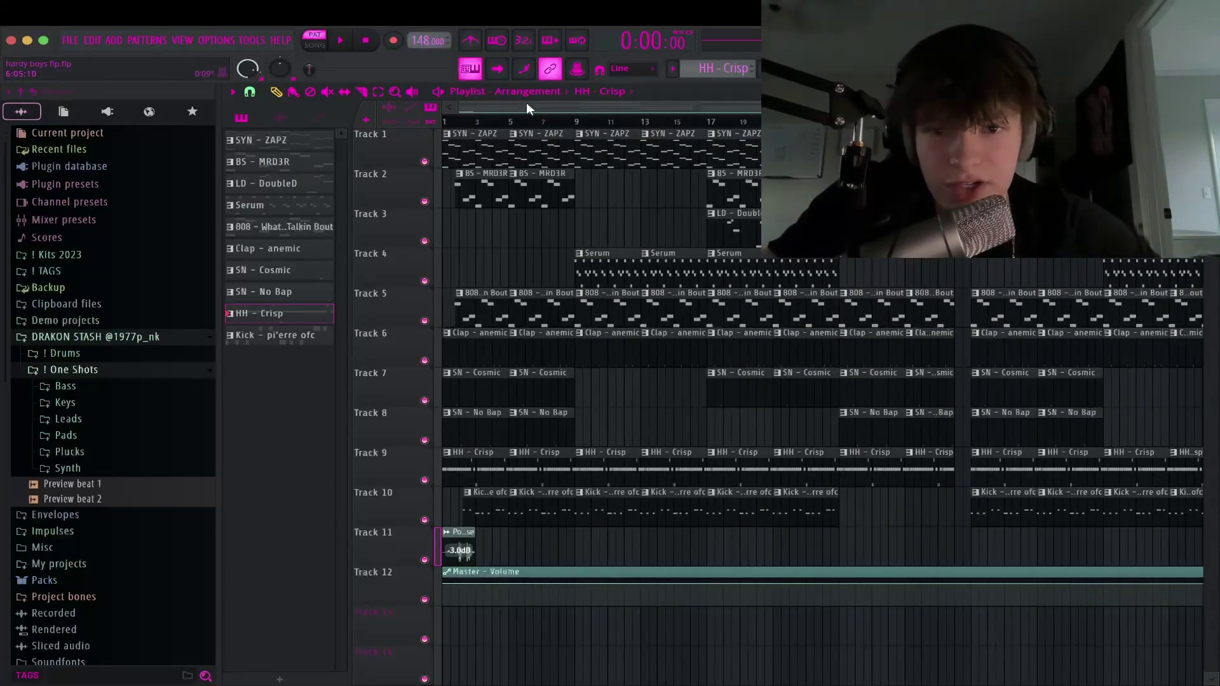
scroll(526, 108, down, 3)
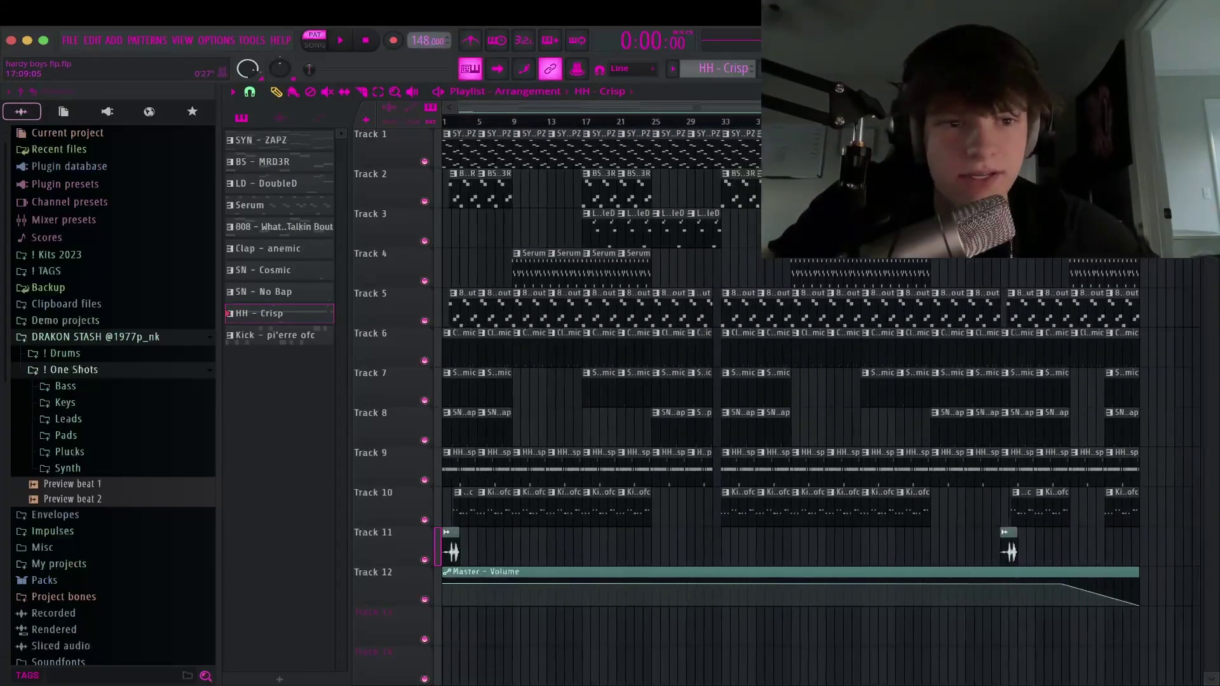
ctrl+scroll(478, 239, up, 2)
click(582, 95)
ctrl+scroll(479, 229, down, 3)
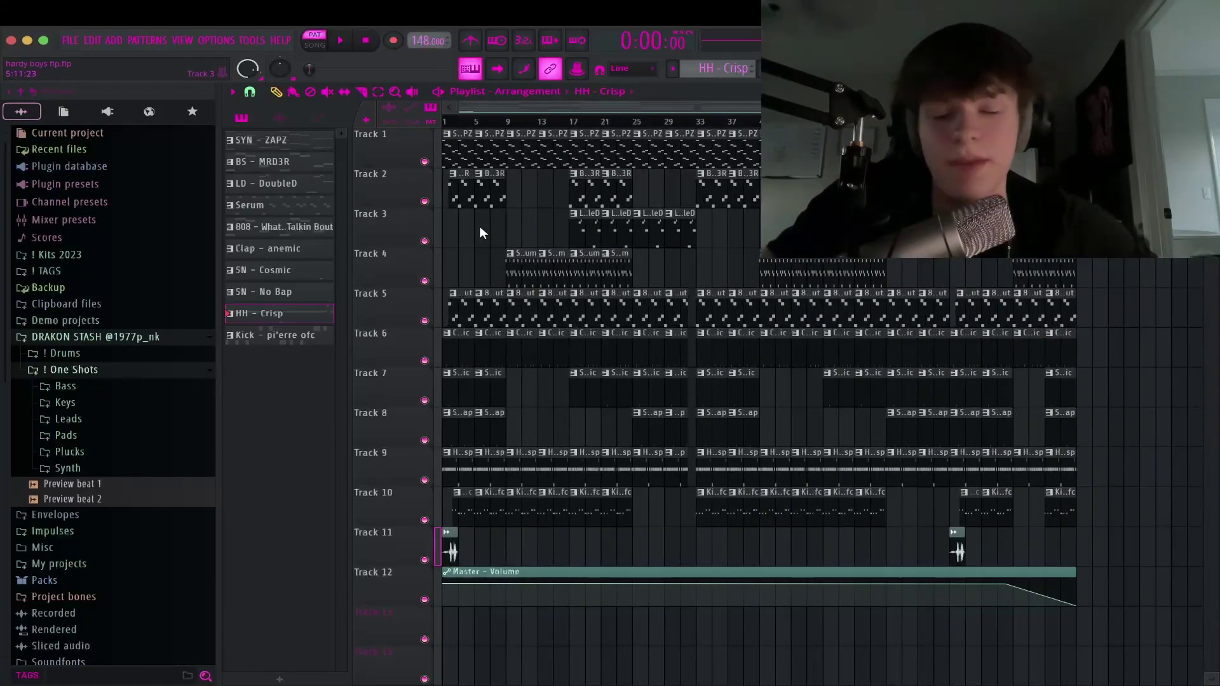